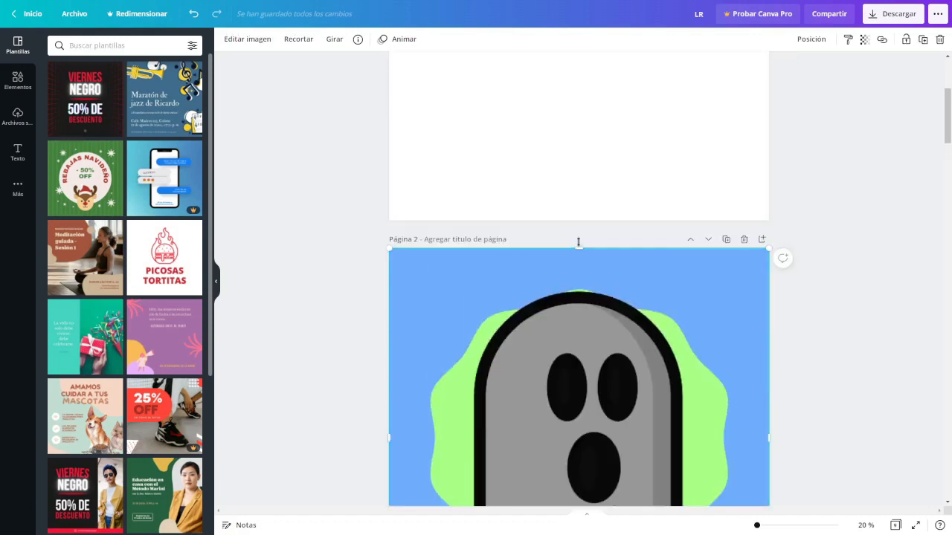
Set the blank page 1's background to the light blue document colour used on page 2
{"action": "left_click", "coordinate": [494, 197]}
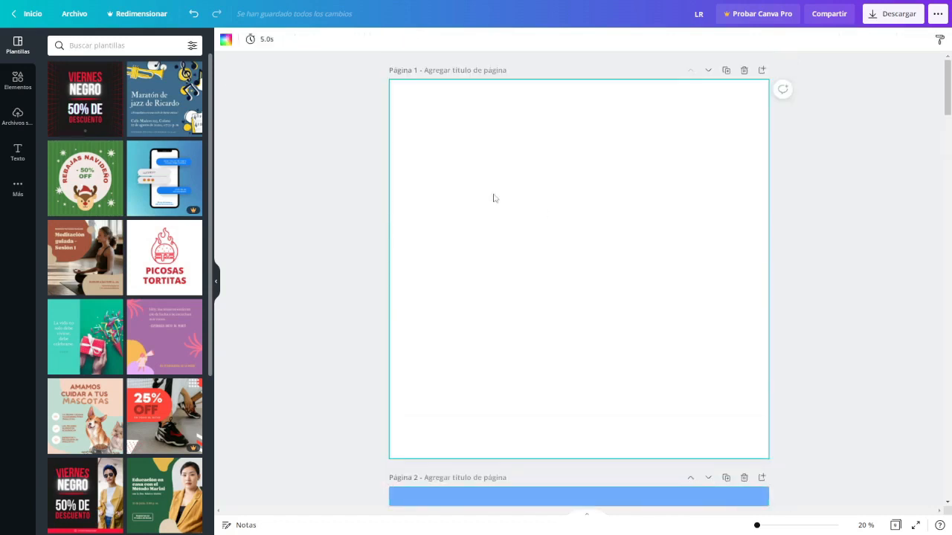
{"action": "left_click", "coordinate": [225, 40]}
{"action": "left_click", "coordinate": [58, 118]}
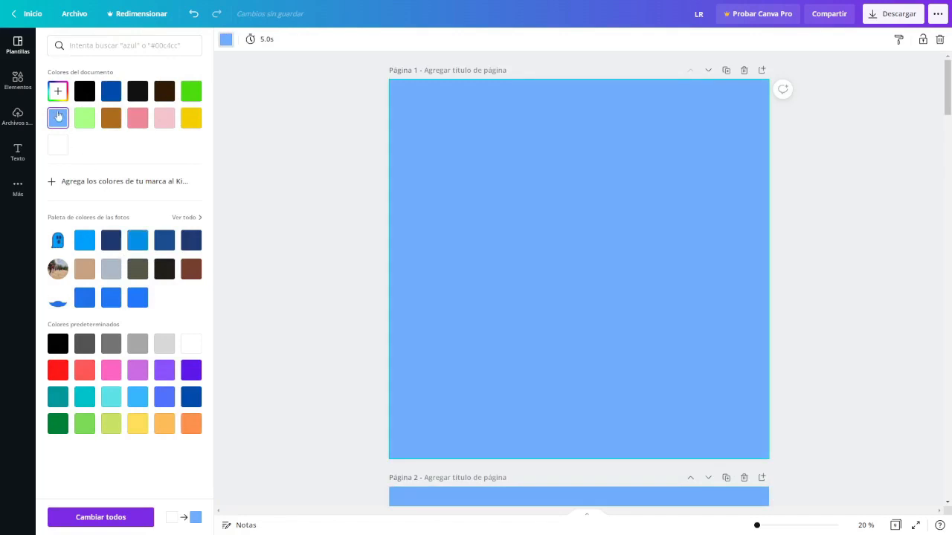
{"action": "left_click", "coordinate": [281, 176]}
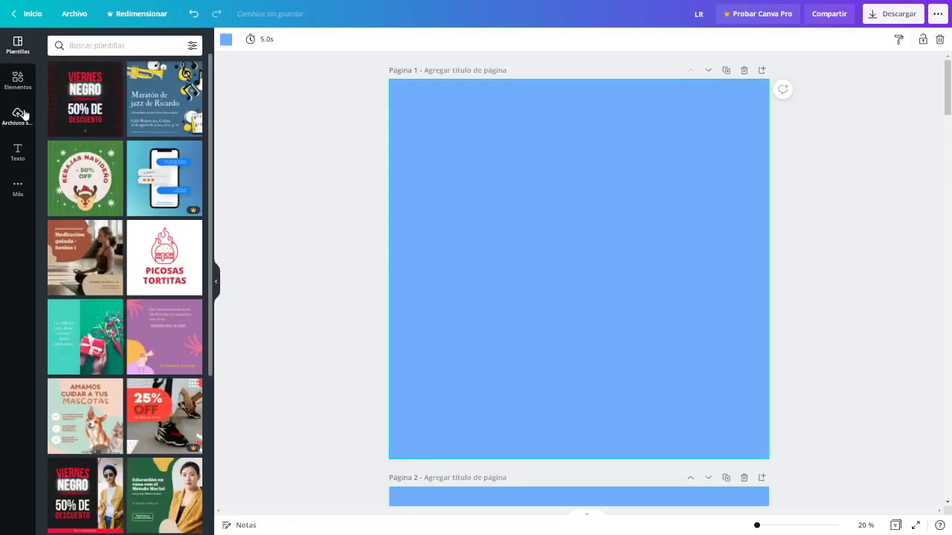
Search the elements library for "nuves" to find white cloud graphics
{"action": "left_click", "coordinate": [16, 82]}
{"action": "left_click", "coordinate": [116, 46]}
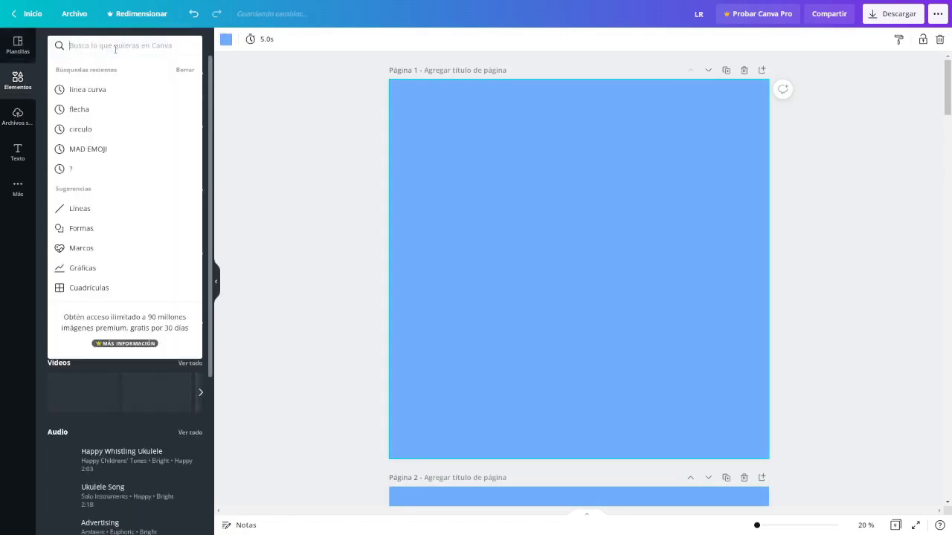
{"action": "type", "text": "nuves"}
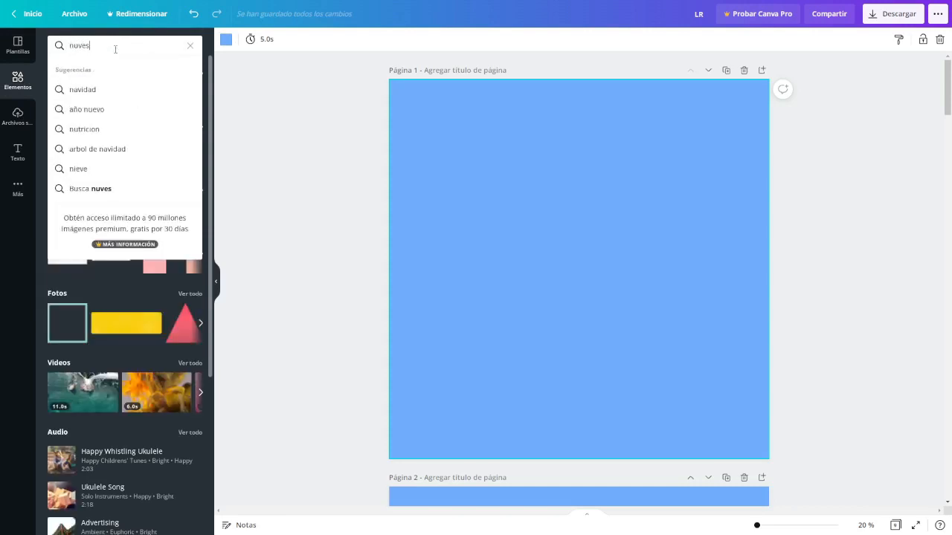
{"action": "key", "text": "Return"}
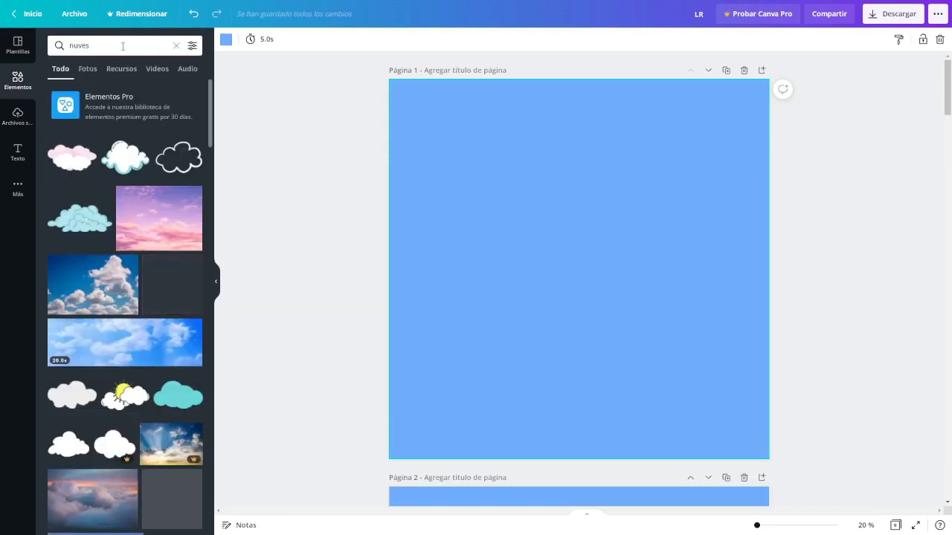
{"action": "scroll", "coordinate": [148, 174], "scroll_direction": "down", "scroll_amount": 5}
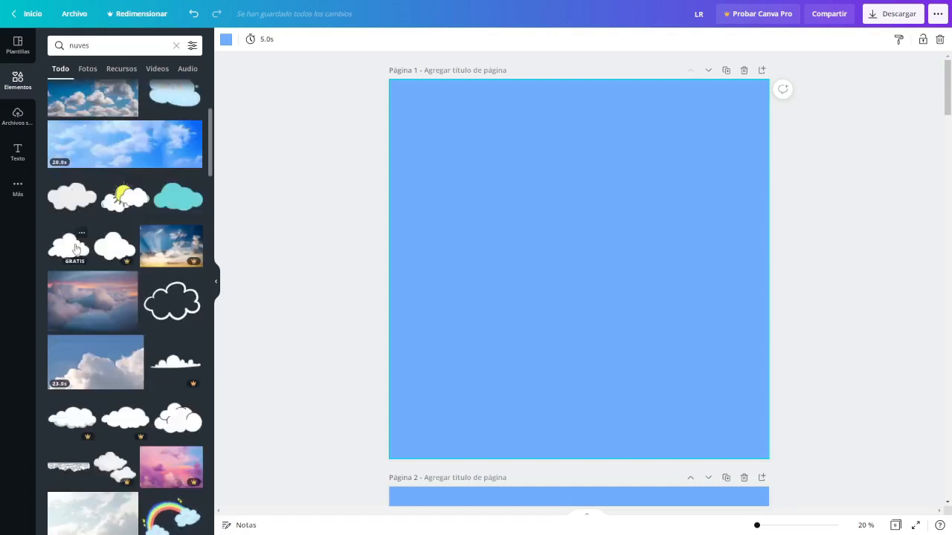
Place the outlined cloud with inner curls at page 1's upper left, deleting the plain outlined cloud inserted before it
{"action": "left_click", "coordinate": [75, 247]}
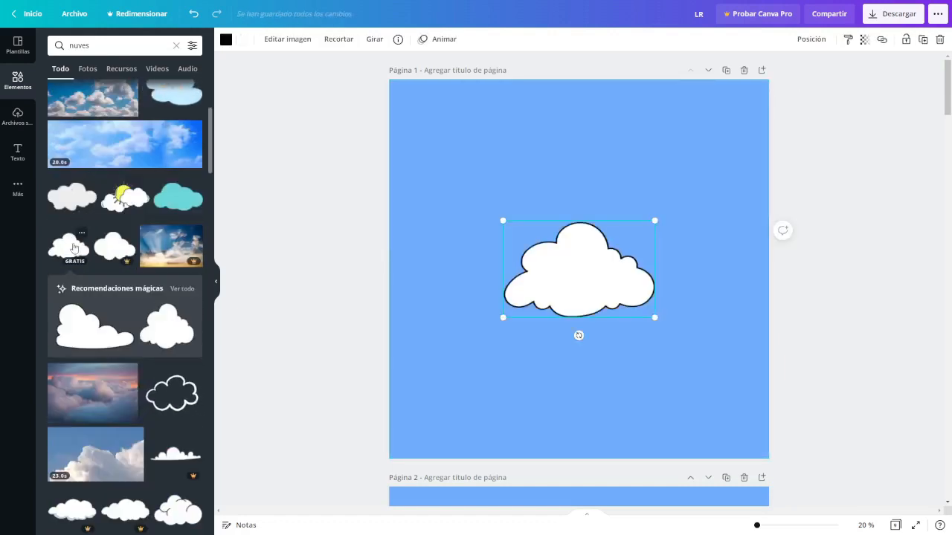
{"action": "scroll", "coordinate": [125, 298], "scroll_direction": "down", "scroll_amount": 1}
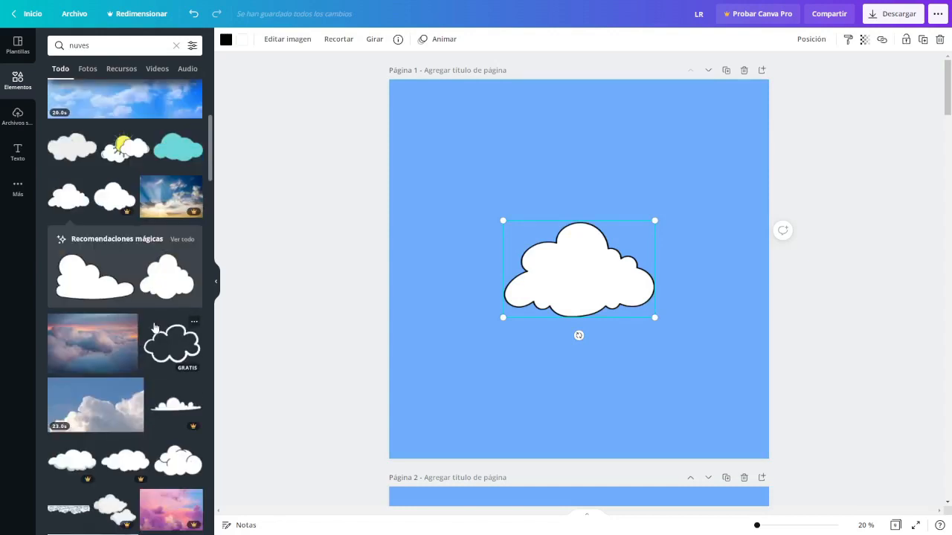
{"action": "left_click", "coordinate": [188, 454]}
{"action": "left_click_drag", "start_coordinate": [604, 268], "coordinate": [474, 164]}
{"action": "left_click", "coordinate": [577, 272]}
{"action": "key", "text": "Delete"}
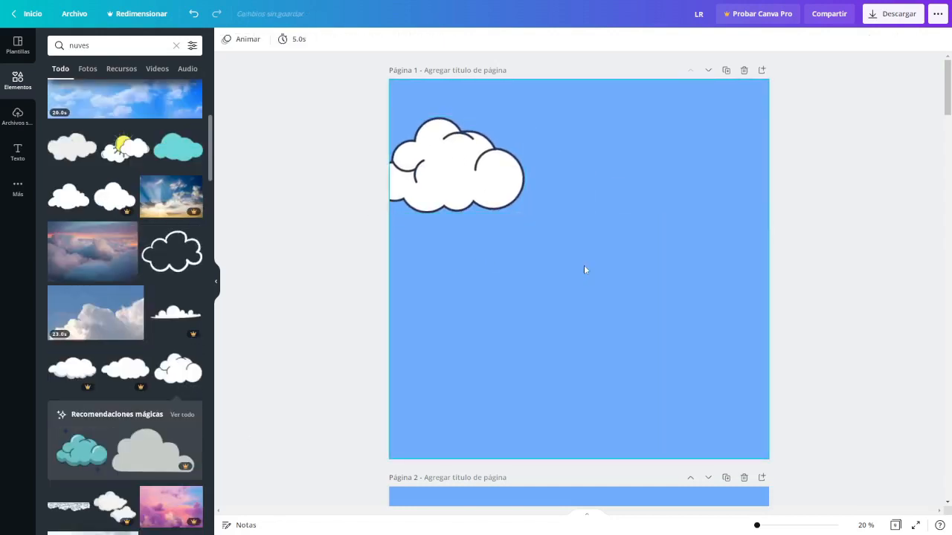
Insert three more copies of the curled cloud and move one to the page's lower right
{"action": "left_click", "coordinate": [516, 175]}
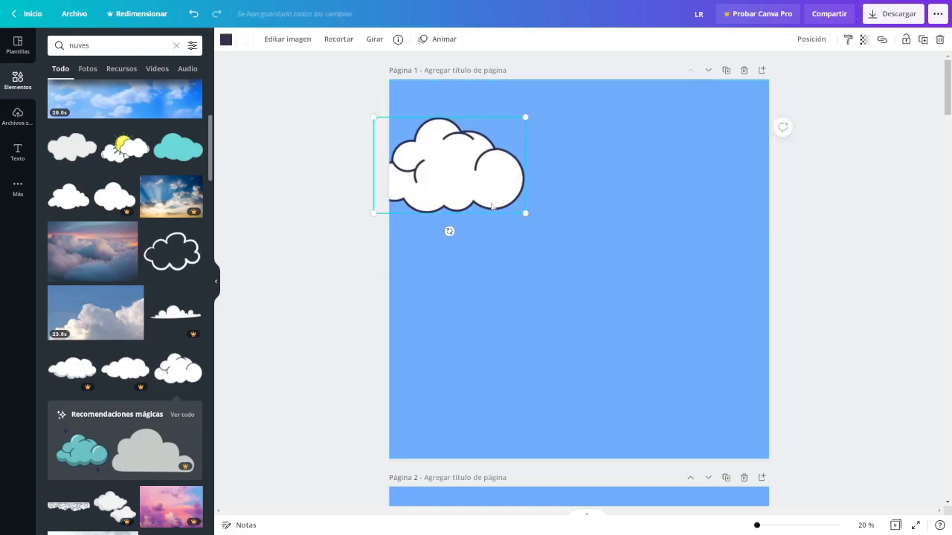
{"action": "right_click", "coordinate": [481, 181]}
{"action": "left_click", "coordinate": [175, 375]}
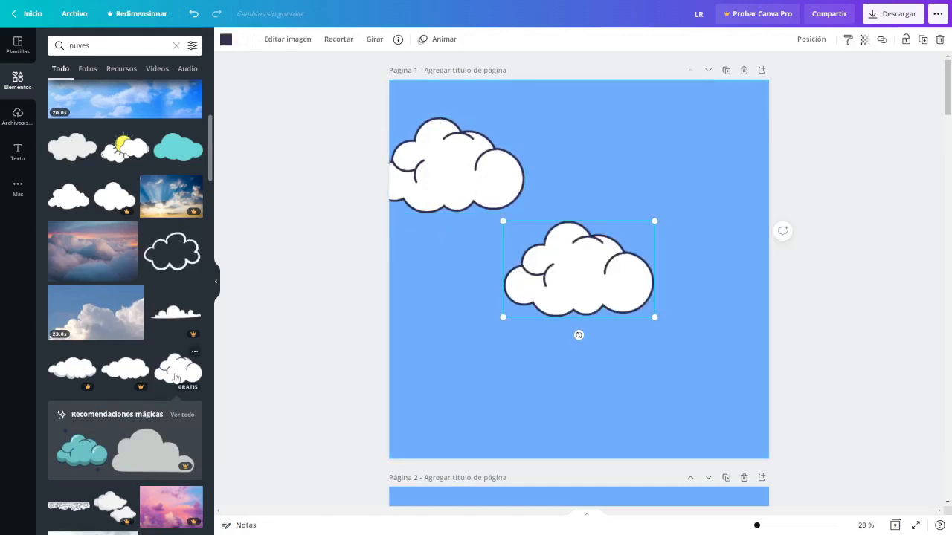
{"action": "left_click", "coordinate": [176, 377]}
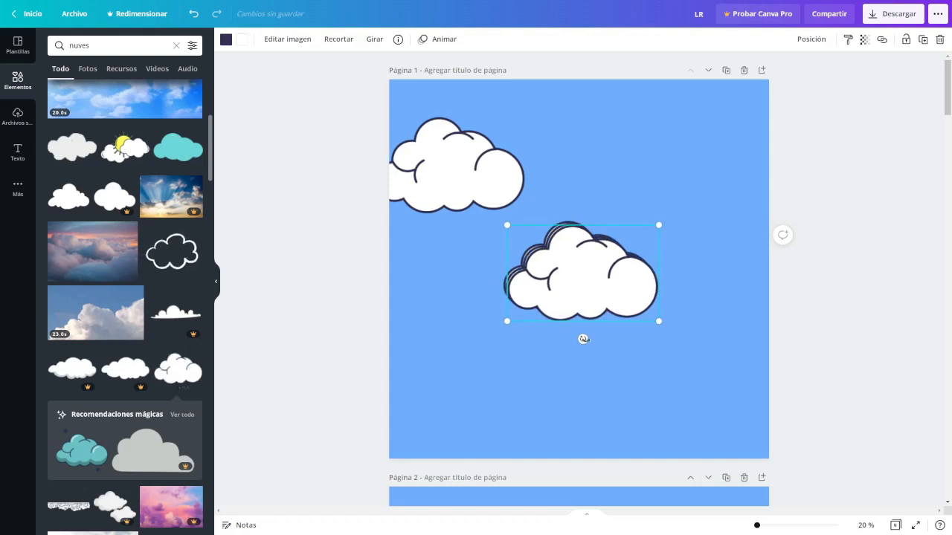
{"action": "left_click_drag", "start_coordinate": [593, 286], "coordinate": [672, 427]}
Arrange the four clouds in two staggered rows, with the upper-left one cut off by the page edge
{"action": "left_click_drag", "start_coordinate": [476, 180], "coordinate": [431, 178]}
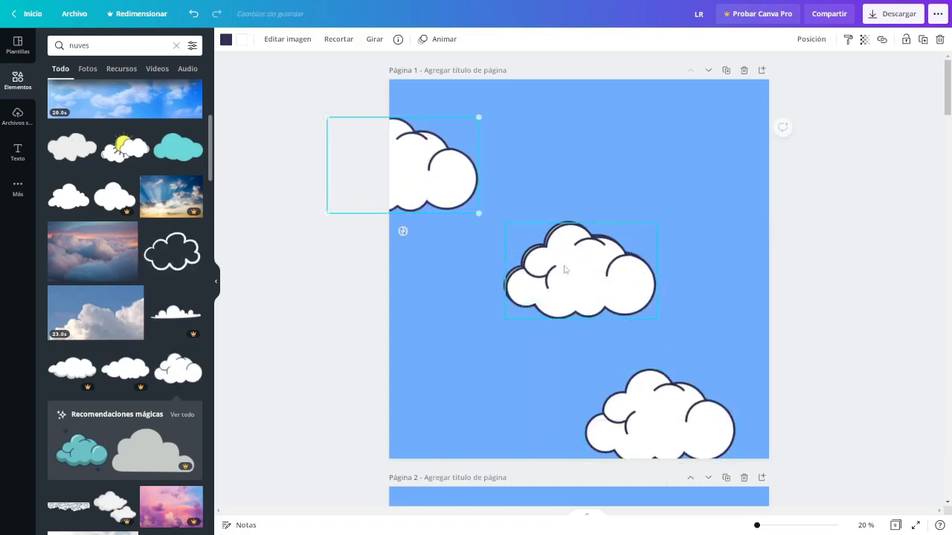
{"action": "left_click_drag", "start_coordinate": [562, 268], "coordinate": [503, 270]}
{"action": "left_click_drag", "start_coordinate": [614, 269], "coordinate": [615, 161]}
{"action": "left_click_drag", "start_coordinate": [677, 448], "coordinate": [693, 290]}
Add a fifth cloud overlapping the right page edge and align the middle cloud with the upper row
{"action": "left_click", "coordinate": [187, 379]}
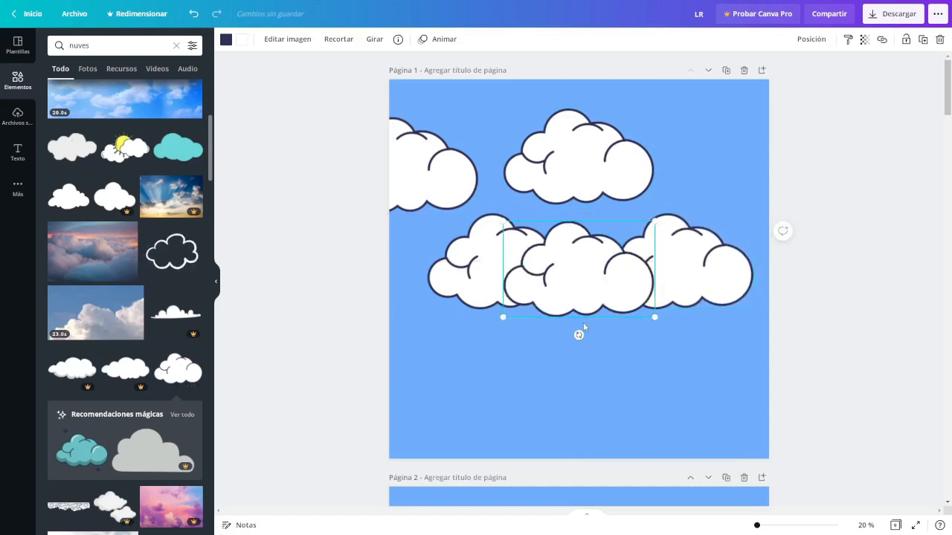
{"action": "left_click_drag", "start_coordinate": [605, 274], "coordinate": [782, 174]}
{"action": "left_click", "coordinate": [809, 334]}
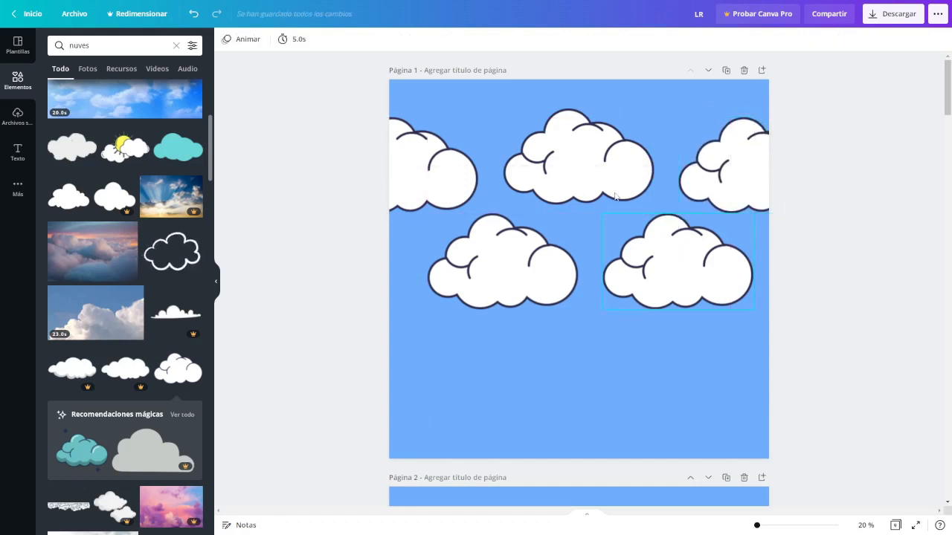
{"action": "mouse_move", "coordinate": [596, 155]}
{"action": "left_mouse_down"}
{"action": "mouse_move", "coordinate": [714, 154]}
{"action": "mouse_move", "coordinate": [595, 163]}
{"action": "left_mouse_up"}
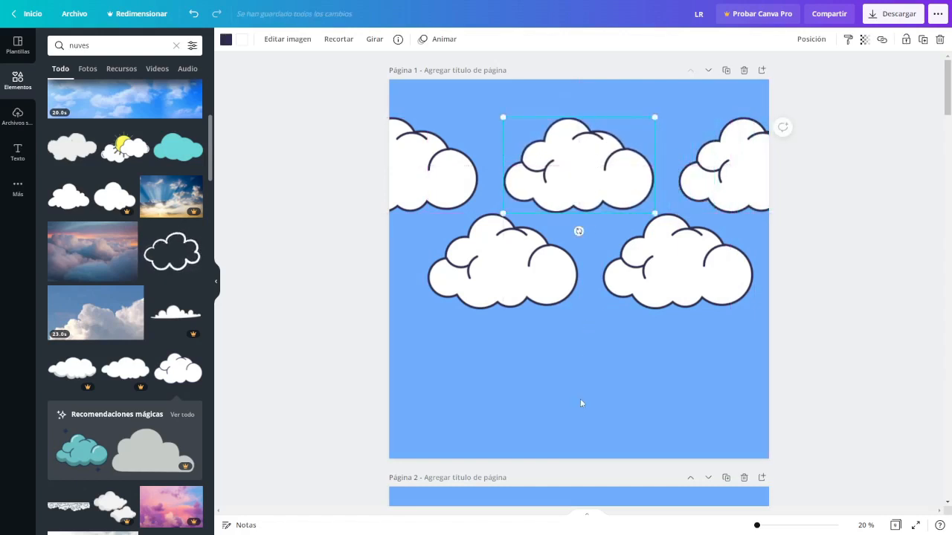
{"action": "left_click", "coordinate": [527, 353]}
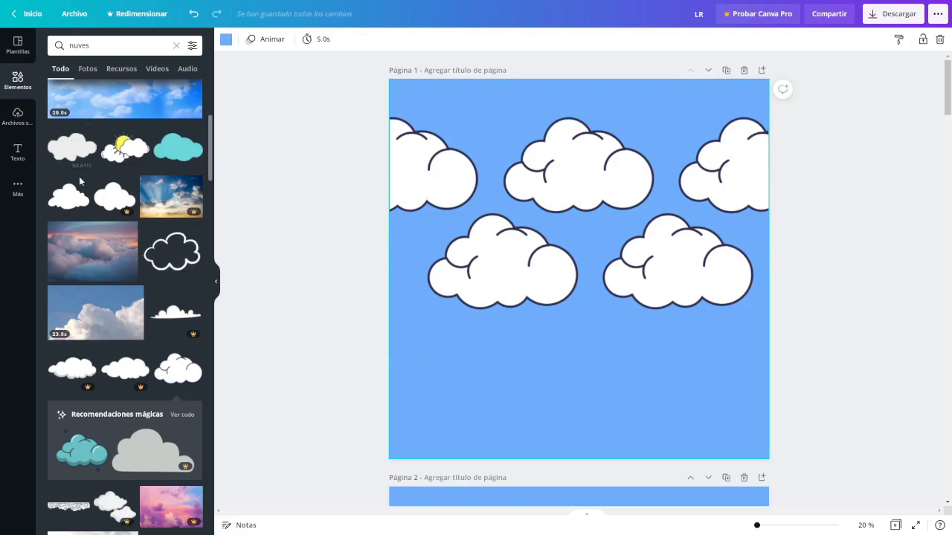
Browse the "nuves" results for other elements suited to the background scene
{"action": "scroll", "coordinate": [79, 176], "scroll_direction": "up", "scroll_amount": 3}
{"action": "scroll", "coordinate": [79, 176], "scroll_direction": "up", "scroll_amount": 2}
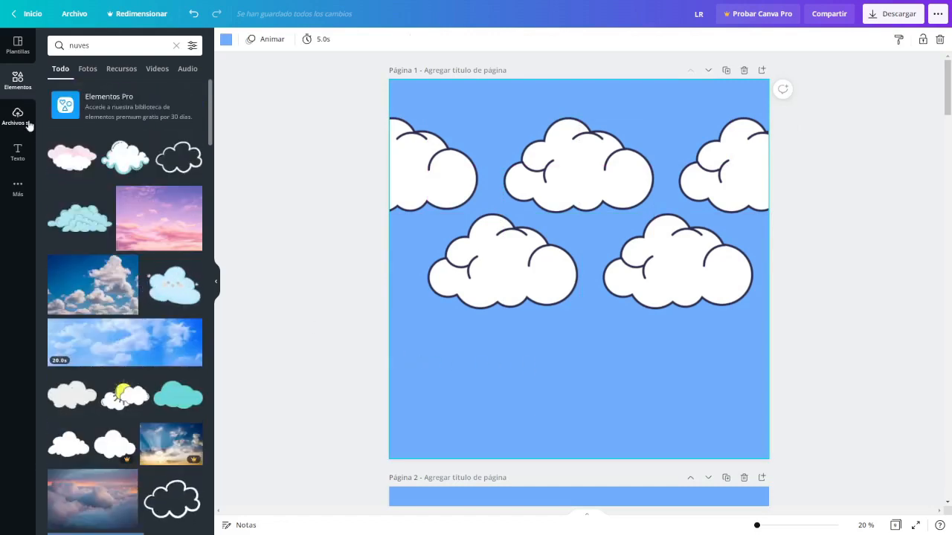
{"action": "left_click", "coordinate": [13, 56]}
{"action": "left_click", "coordinate": [18, 83]}
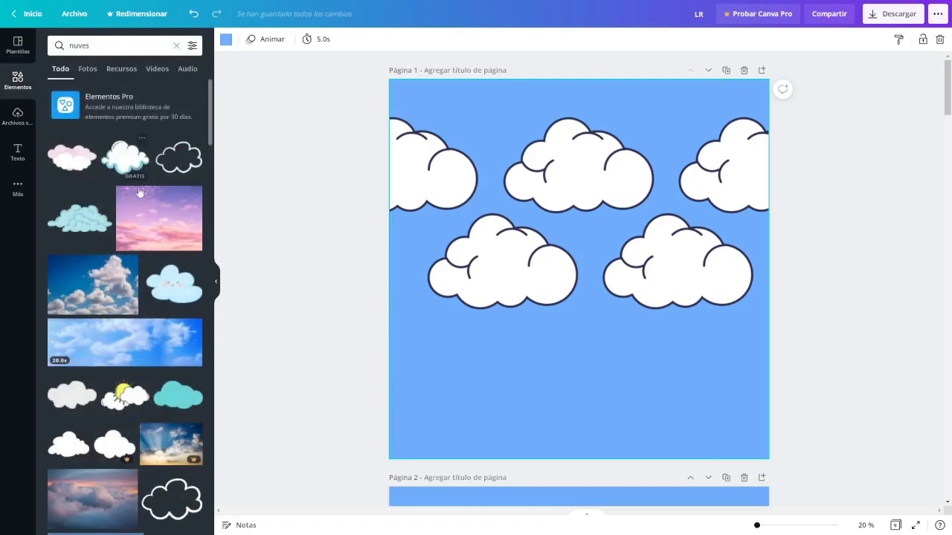
{"action": "scroll", "coordinate": [142, 255], "scroll_direction": "down", "scroll_amount": 3}
{"action": "scroll", "coordinate": [142, 255], "scroll_direction": "down", "scroll_amount": 2}
{"action": "scroll", "coordinate": [142, 254], "scroll_direction": "up", "scroll_amount": 2}
{"action": "scroll", "coordinate": [145, 255], "scroll_direction": "down", "scroll_amount": 4}
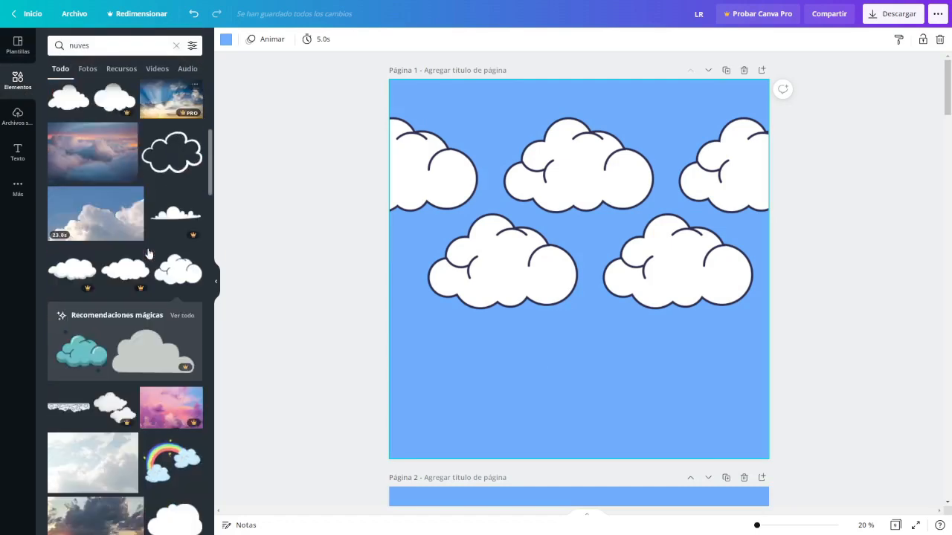
{"action": "scroll", "coordinate": [149, 254], "scroll_direction": "up", "scroll_amount": 7}
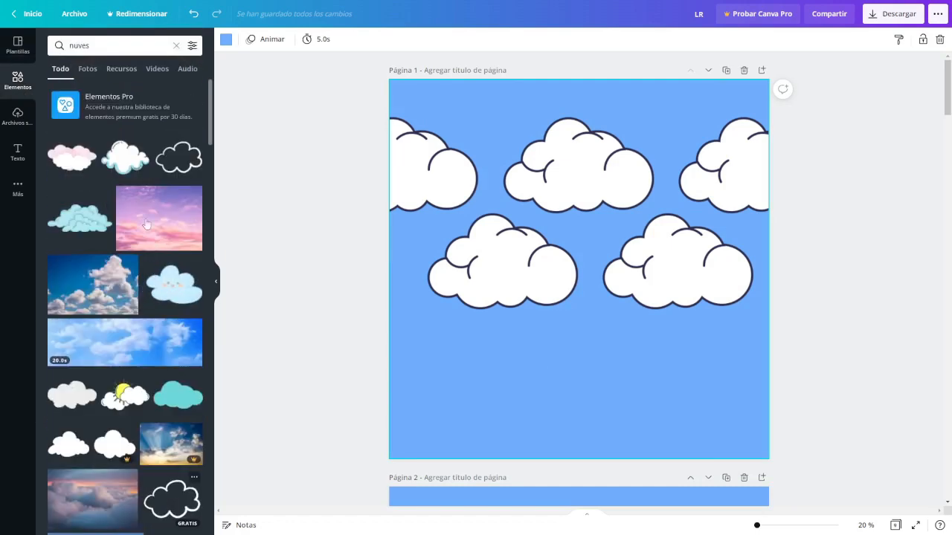
Replace the elements search term with "carretera" and run the search
{"action": "left_click", "coordinate": [113, 45]}
{"action": "double_click", "coordinate": [113, 45]}
{"action": "key", "text": "BackSpace"}
{"action": "type", "text": "c"}
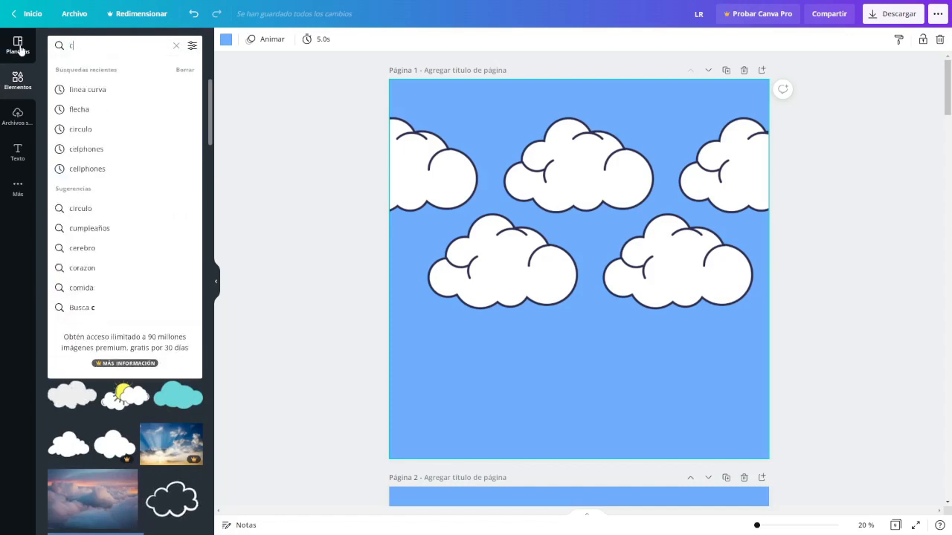
{"action": "type", "text": "arretera"}
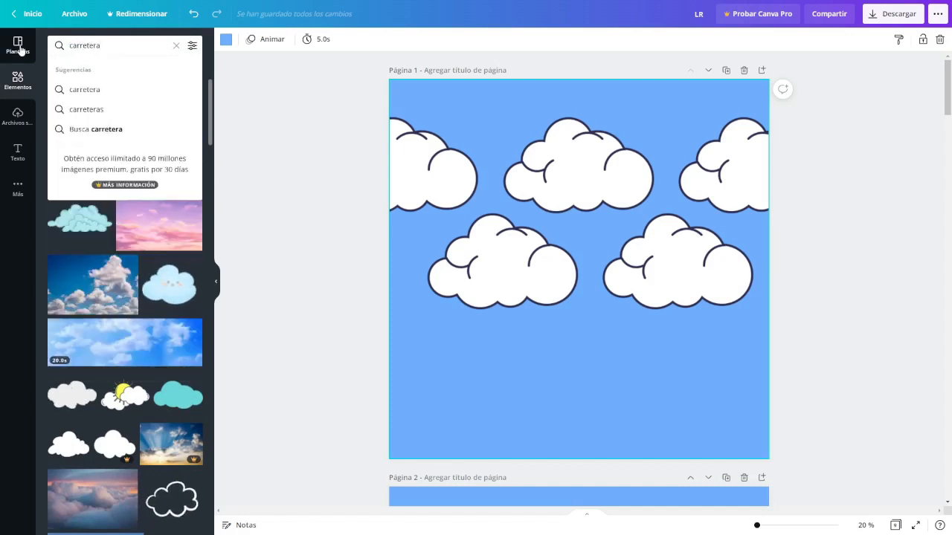
{"action": "key", "text": "Return"}
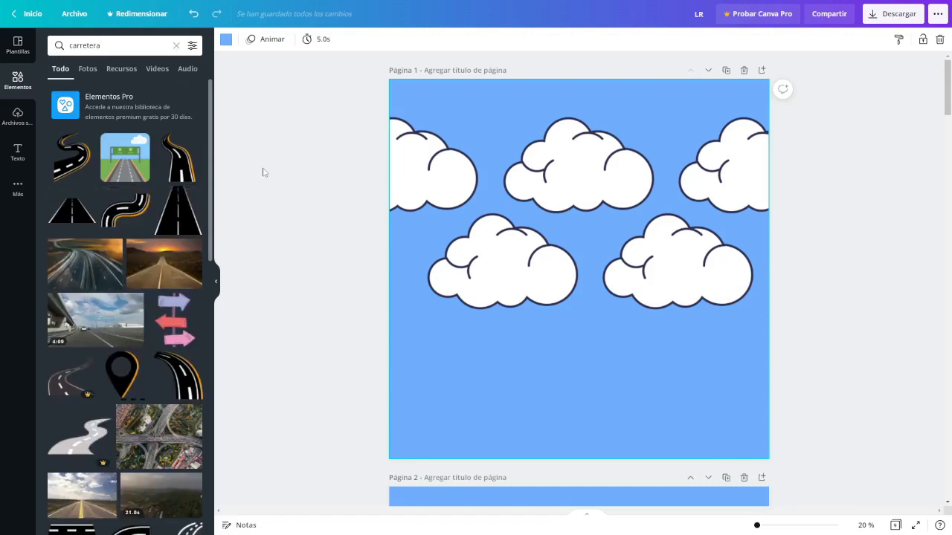
Insert the square illustration of a road with a green sign and crop it to the lower road and grass strip
{"action": "left_click", "coordinate": [106, 168]}
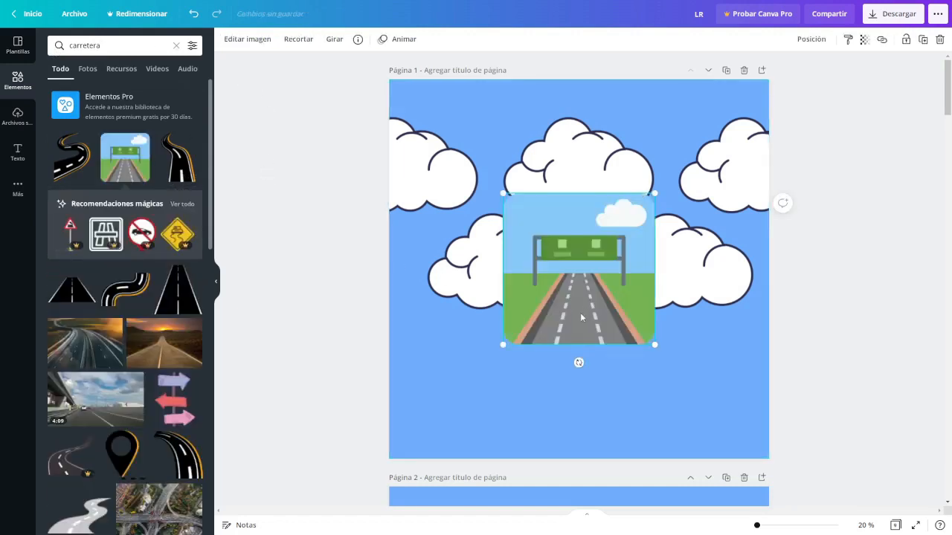
{"action": "double_click", "coordinate": [581, 299]}
{"action": "left_click_drag", "start_coordinate": [651, 196], "coordinate": [678, 301]}
{"action": "left_click", "coordinate": [677, 299]}
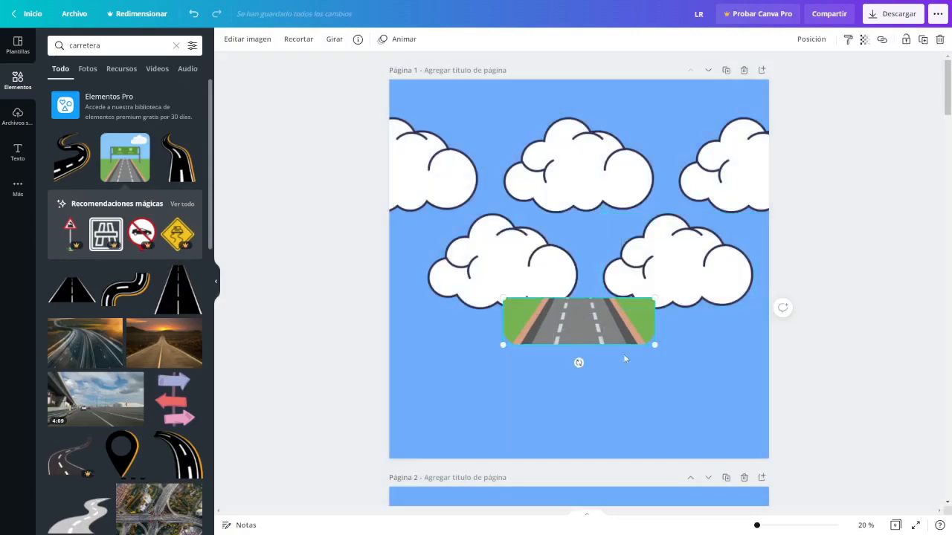
Move the cropped road strip to the page's bottom and enlarge it to span the full page width
{"action": "left_click_drag", "start_coordinate": [588, 337], "coordinate": [447, 459]}
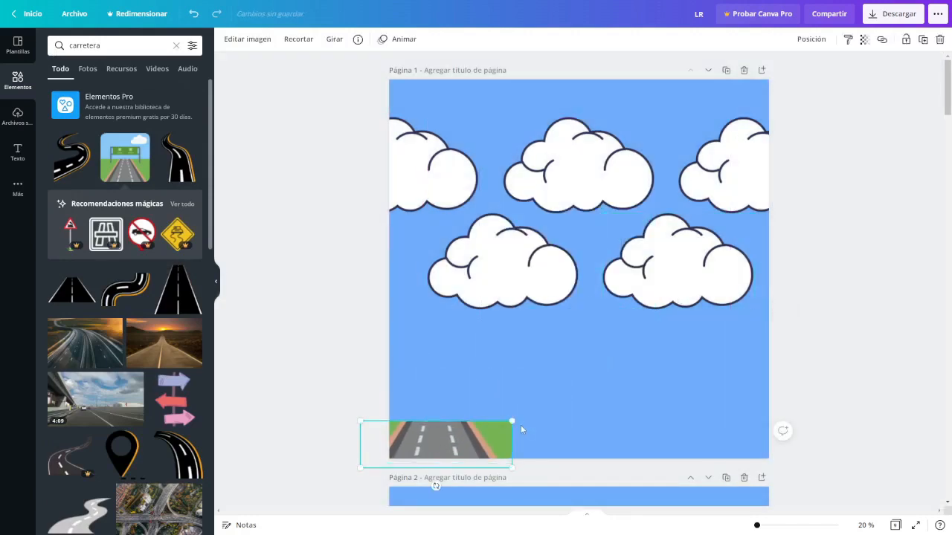
{"action": "left_click_drag", "start_coordinate": [516, 420], "coordinate": [824, 396]}
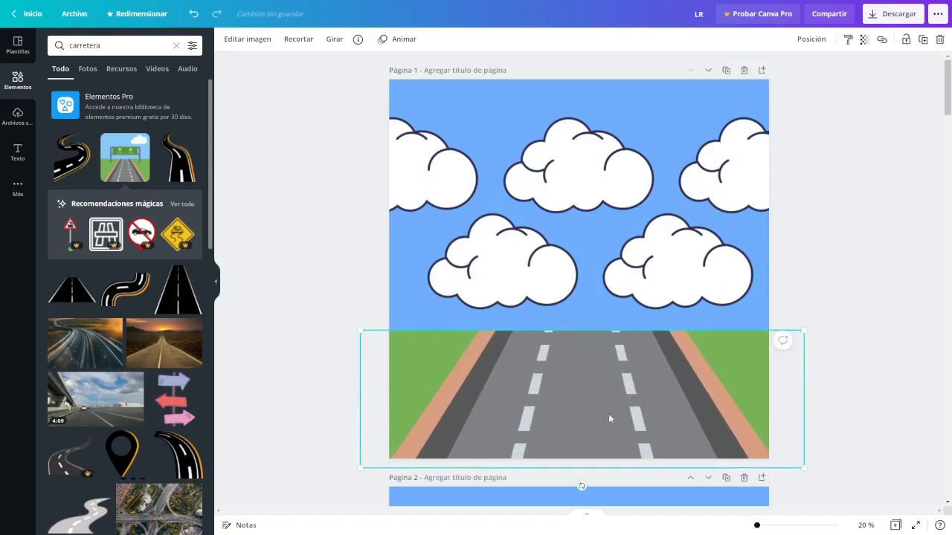
{"action": "left_click", "coordinate": [837, 285]}
{"action": "left_click_drag", "start_coordinate": [596, 398], "coordinate": [590, 402]}
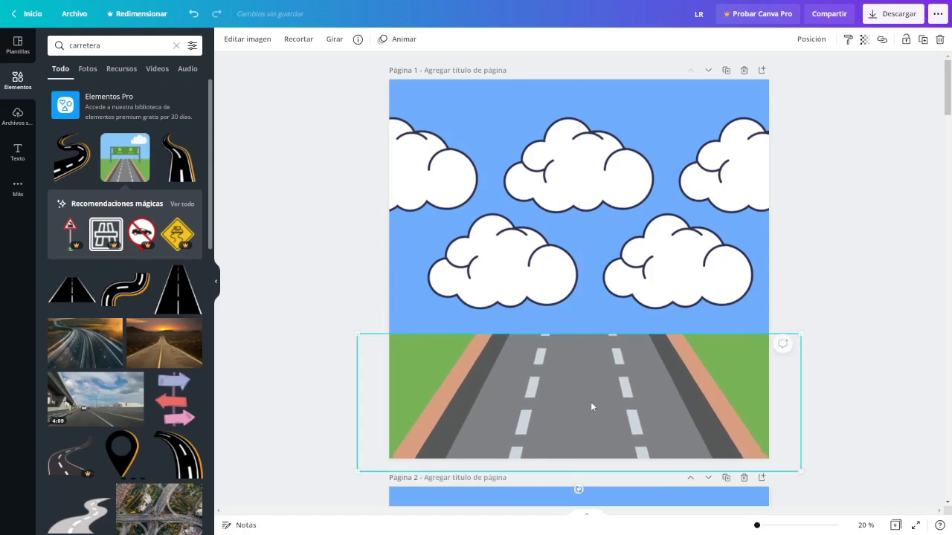
Enlarge and shift the road image repeatedly until only its green grass area covers the bottom quarter of the page
{"action": "left_click_drag", "start_coordinate": [801, 334], "coordinate": [950, 130]}
{"action": "left_click_drag", "start_coordinate": [646, 354], "coordinate": [369, 446]}
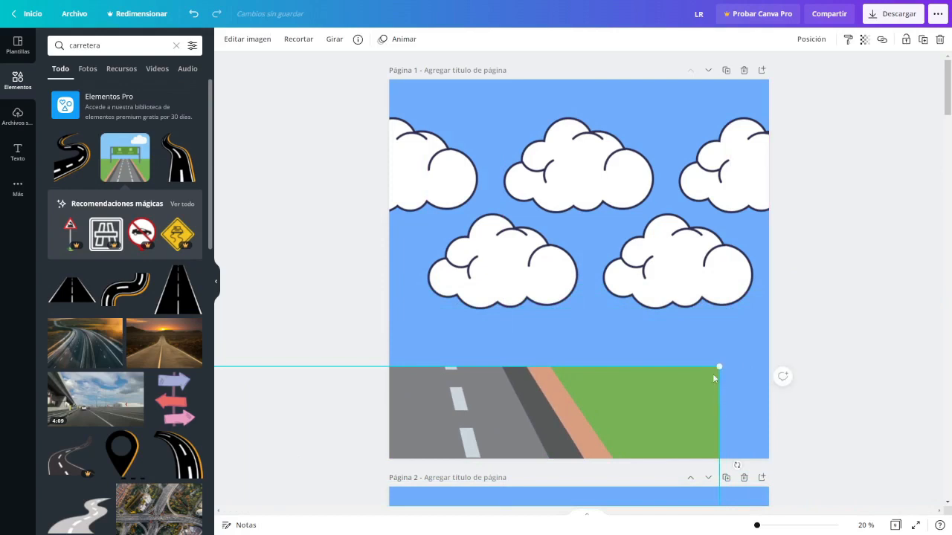
{"action": "left_click_drag", "start_coordinate": [714, 378], "coordinate": [948, 74]}
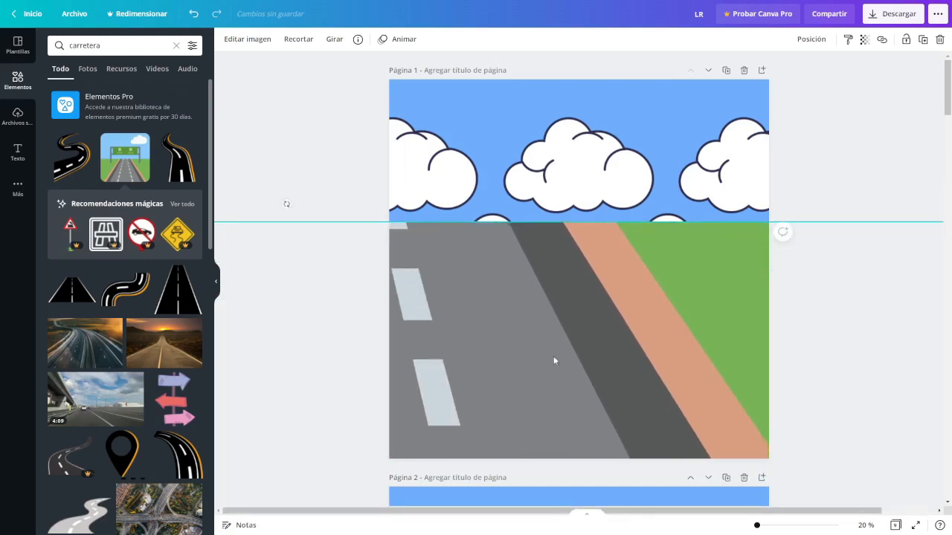
{"action": "left_click_drag", "start_coordinate": [555, 361], "coordinate": [300, 459]}
{"action": "left_click_drag", "start_coordinate": [678, 333], "coordinate": [945, 190]}
{"action": "left_click_drag", "start_coordinate": [705, 390], "coordinate": [559, 453]}
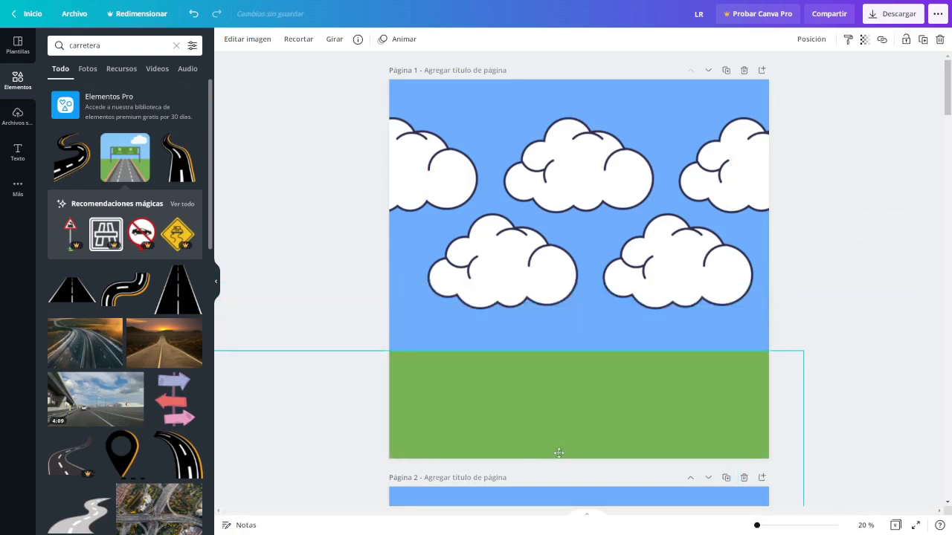
{"action": "left_click", "coordinate": [440, 331]}
{"action": "left_click_drag", "start_coordinate": [525, 417], "coordinate": [527, 425]}
{"action": "left_click", "coordinate": [445, 332]}
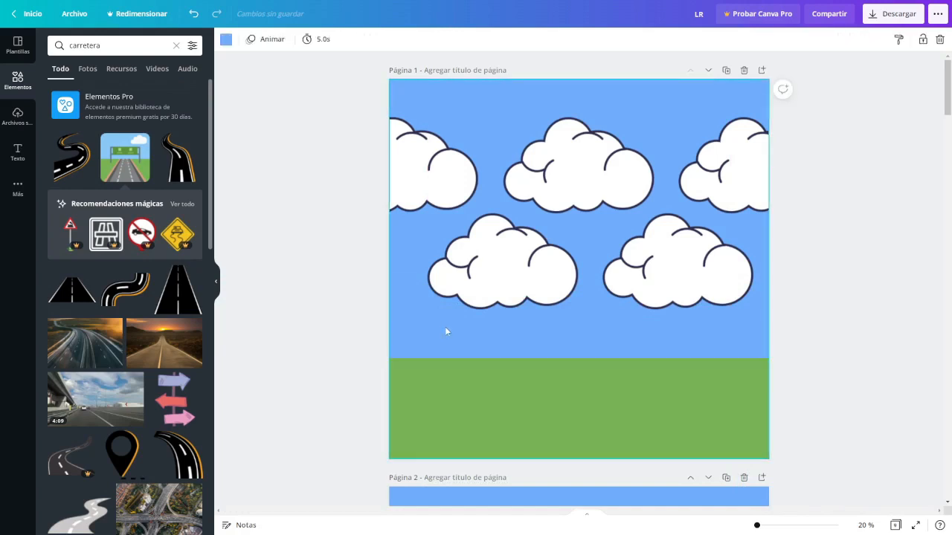
Paste the copied gray ghost image onto page 1
{"action": "key", "text": "ctrl+v"}
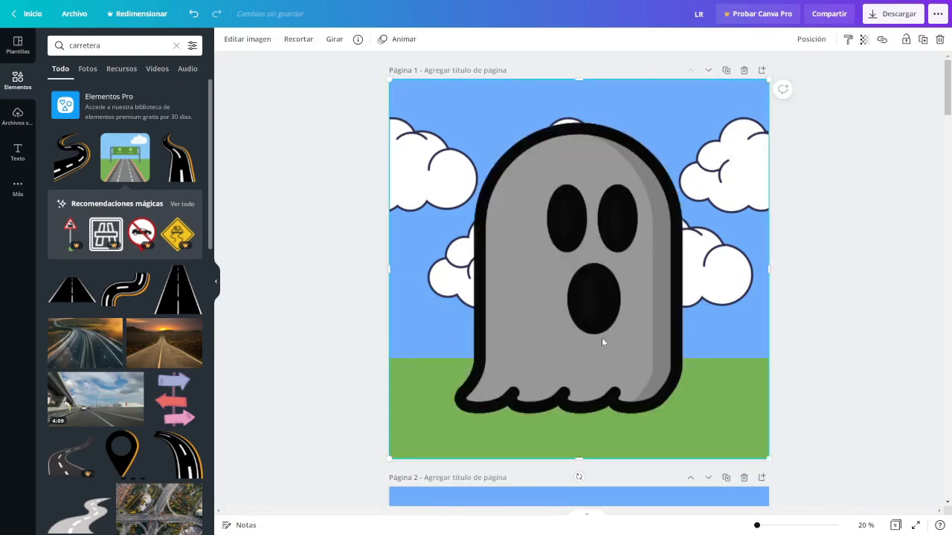
Crop the ghost image on page 1 so only the part above the grass line remains
{"action": "double_click", "coordinate": [586, 308]}
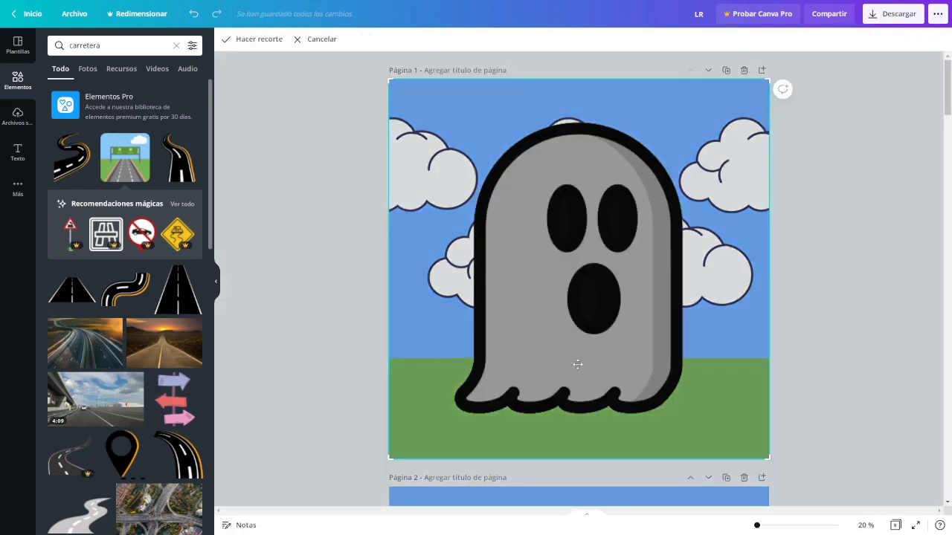
{"action": "left_click_drag", "start_coordinate": [774, 458], "coordinate": [814, 364]}
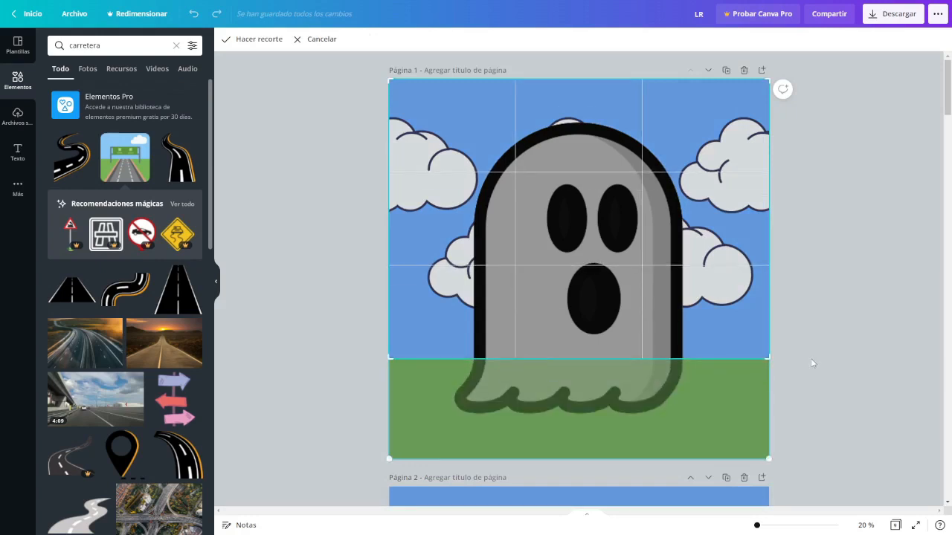
{"action": "key", "text": "Return"}
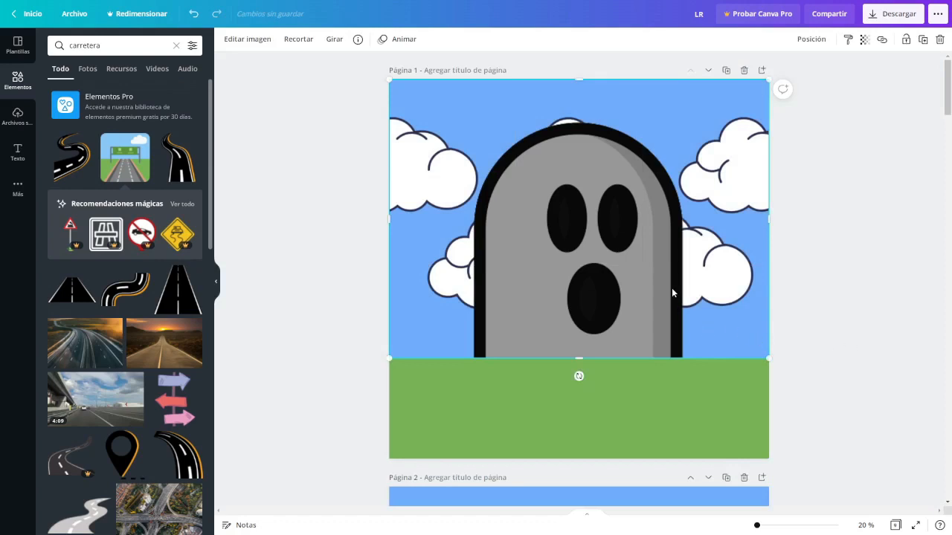
Crop the second ghost copy to a thin body strip and place it directly below the upper ghost piece
{"action": "double_click", "coordinate": [644, 254]}
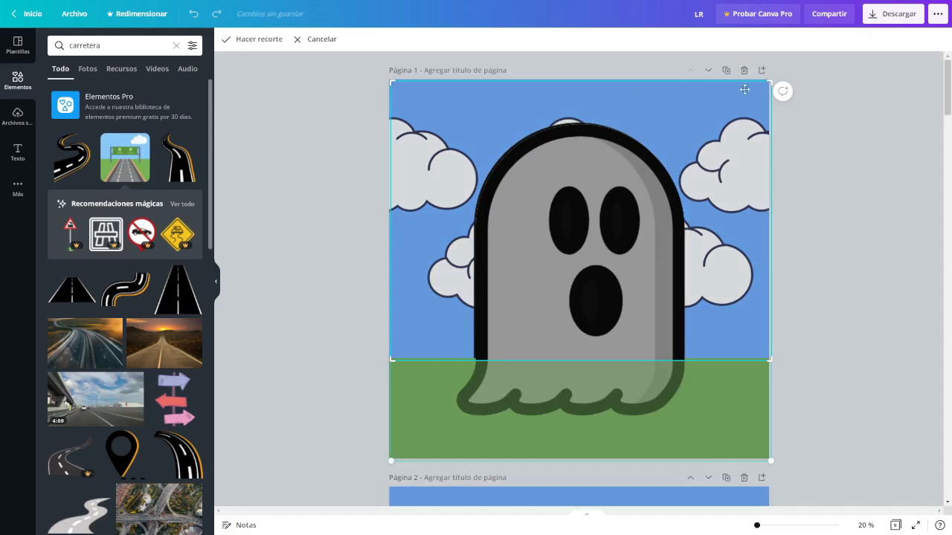
{"action": "left_click_drag", "start_coordinate": [774, 116], "coordinate": [823, 342]}
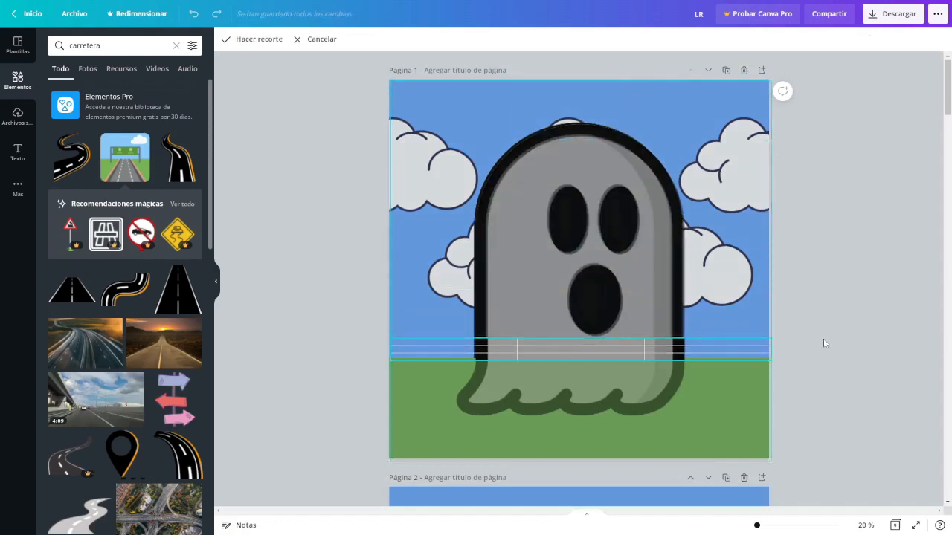
{"action": "key", "text": "Return"}
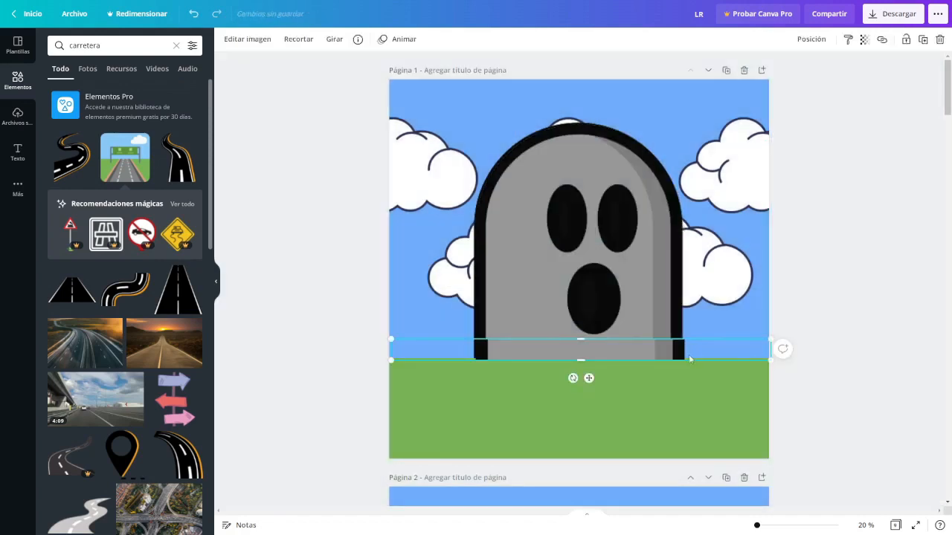
{"action": "left_click_drag", "start_coordinate": [688, 355], "coordinate": [684, 375]}
{"action": "left_click", "coordinate": [853, 401]}
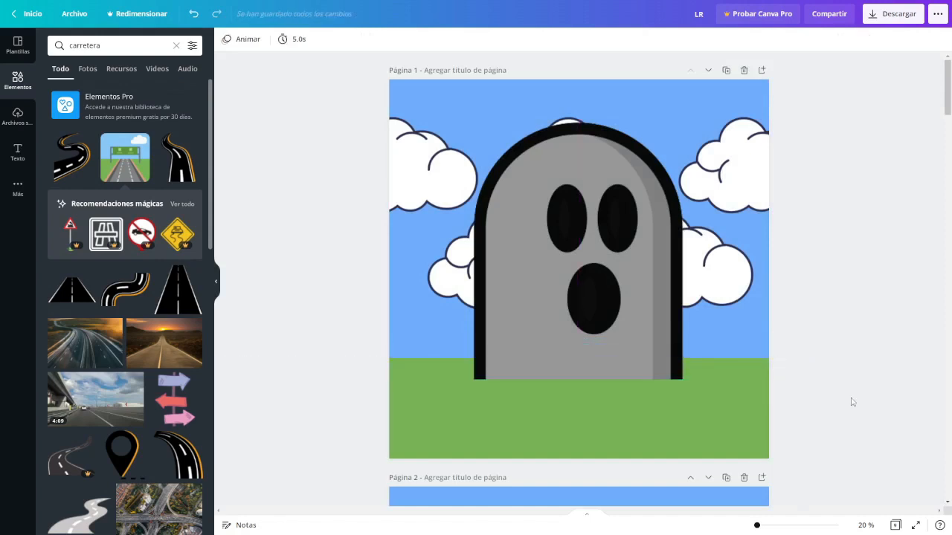
Paste copies of the thin body strip and stack them downwards until the ghost's body reaches the page's bottom edge
{"action": "left_click", "coordinate": [694, 376]}
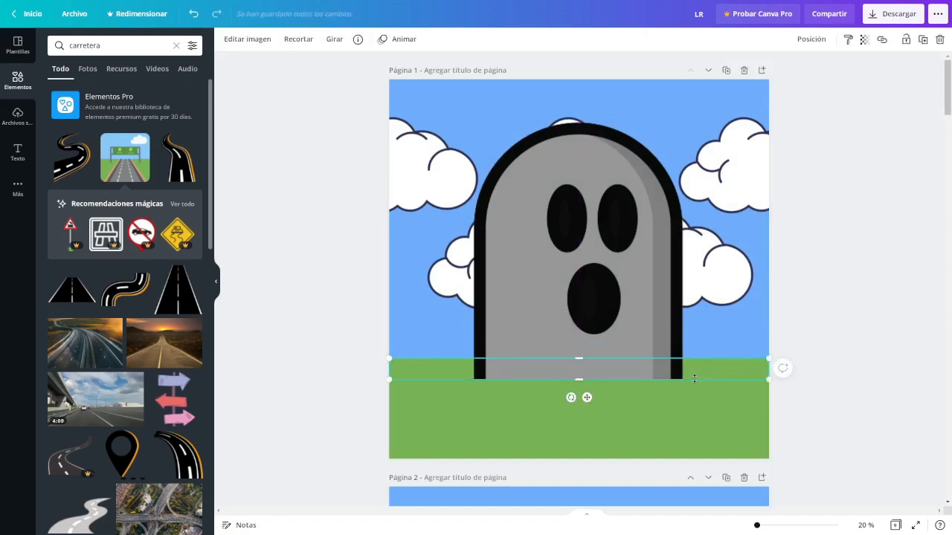
{"action": "left_click_drag", "start_coordinate": [693, 379], "coordinate": [644, 420]}
{"action": "key", "text": "ctrl+v"}
{"action": "key", "text": "ctrl+v"}
{"action": "left_click_drag", "start_coordinate": [655, 374], "coordinate": [657, 439]}
{"action": "key", "text": "ctrl+v"}
{"action": "left_click_drag", "start_coordinate": [649, 379], "coordinate": [646, 453]}
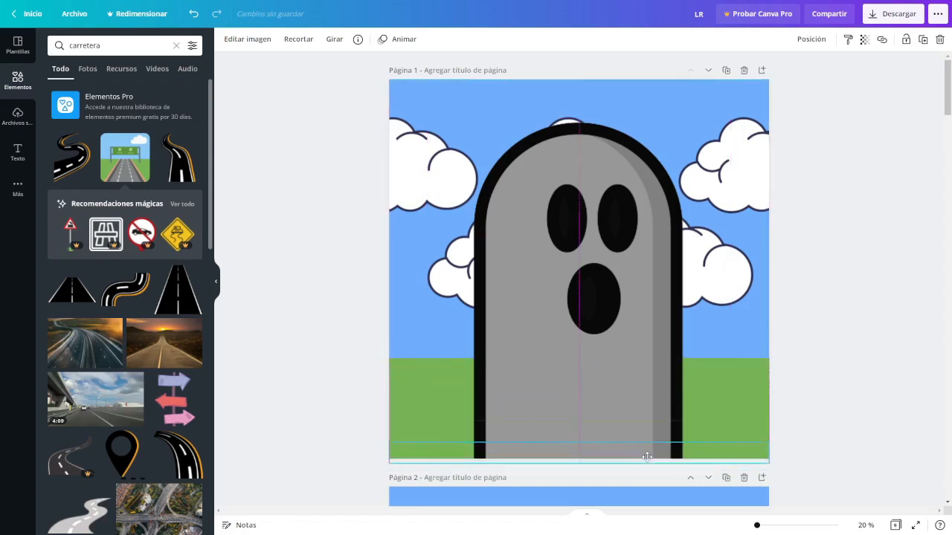
Adjust the lowest ghost body strips so they join without visible gaps
{"action": "left_click", "coordinate": [630, 429]}
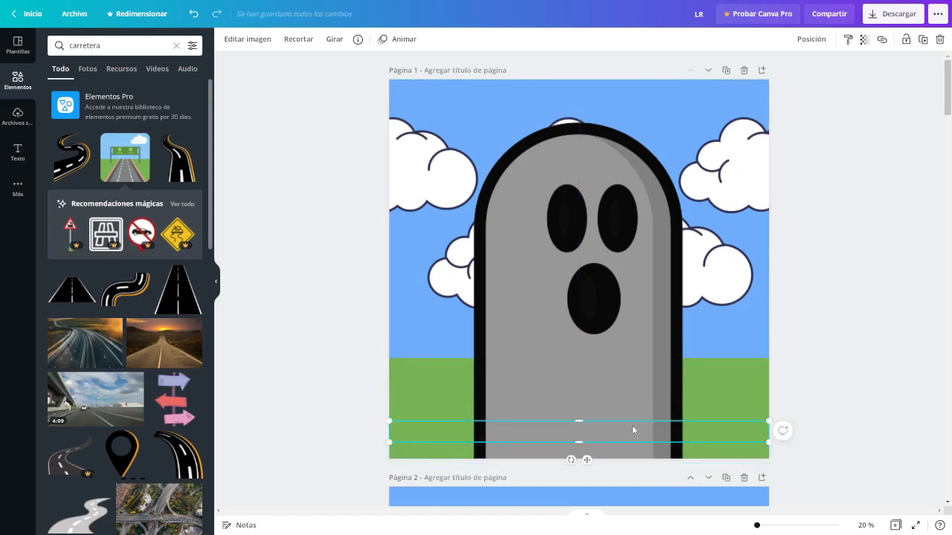
{"action": "left_click", "coordinate": [845, 342]}
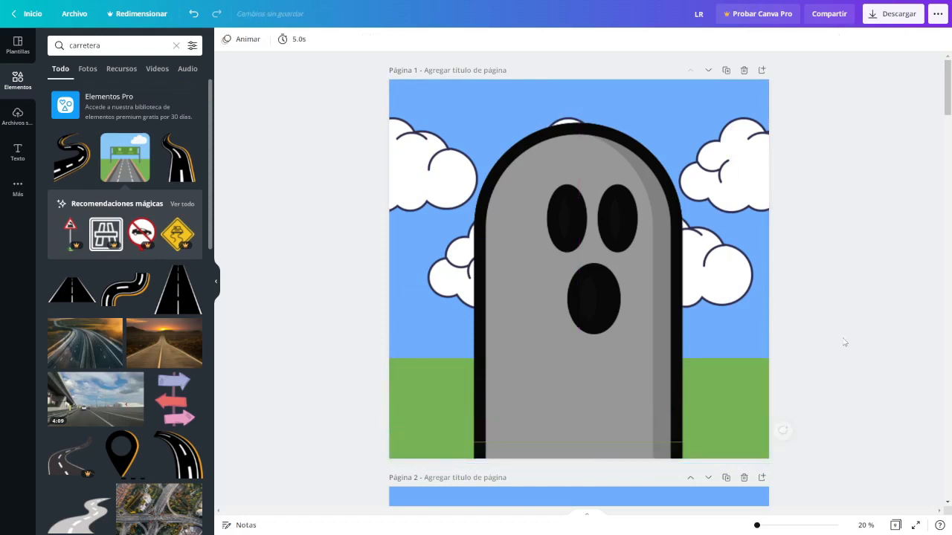
{"action": "left_click", "coordinate": [653, 462]}
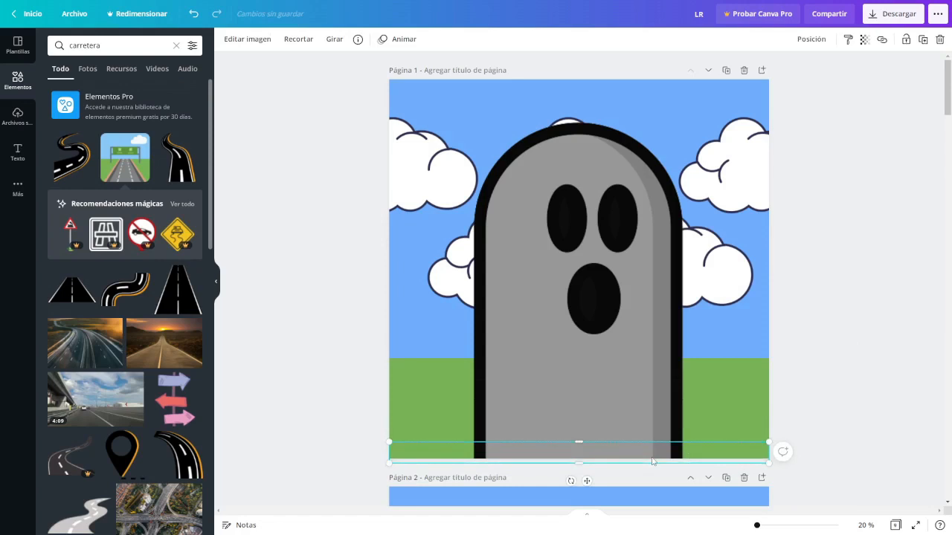
{"action": "left_click", "coordinate": [859, 296]}
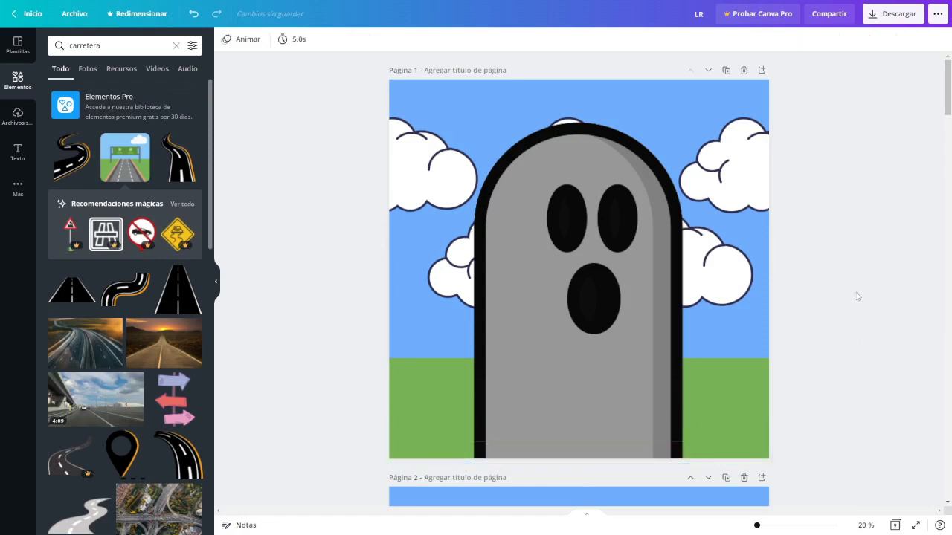
{"action": "left_click", "coordinate": [509, 459]}
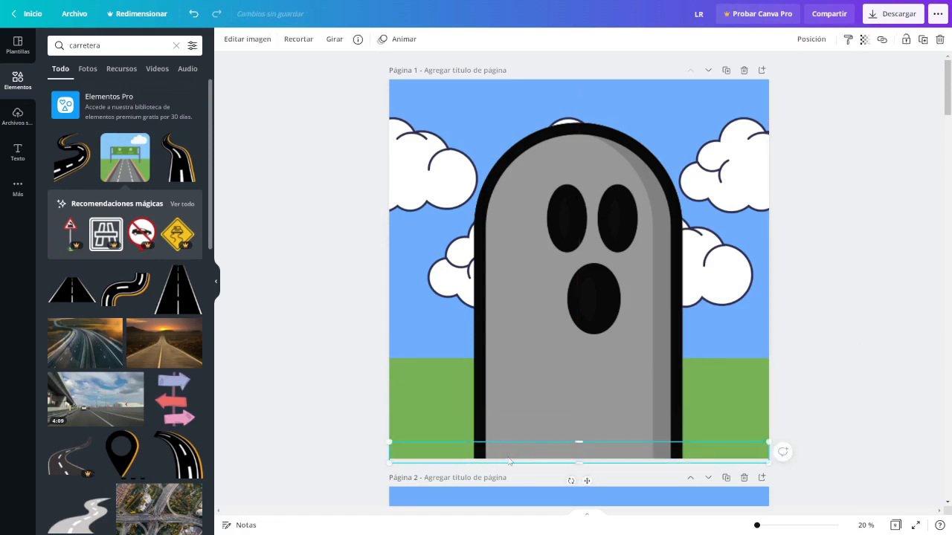
{"action": "left_click", "coordinate": [884, 332]}
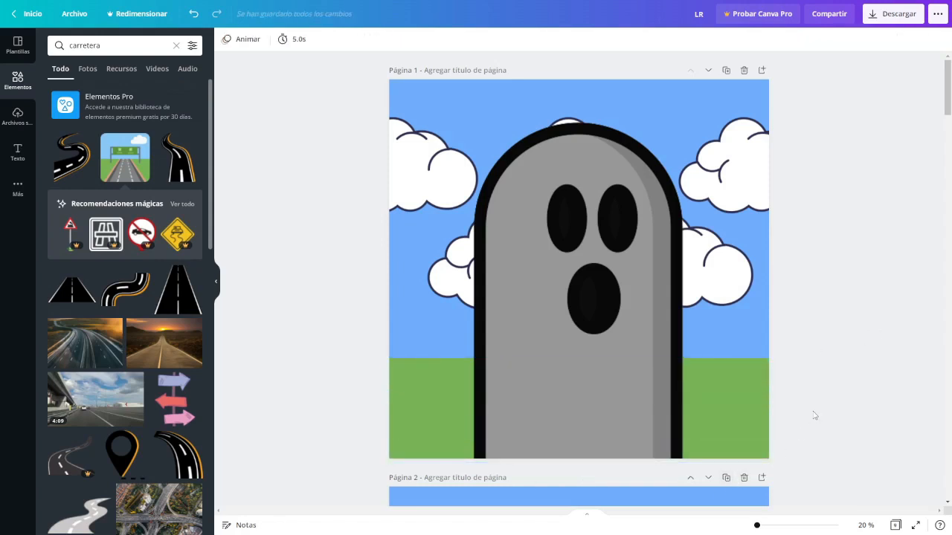
{"action": "left_click", "coordinate": [545, 296]}
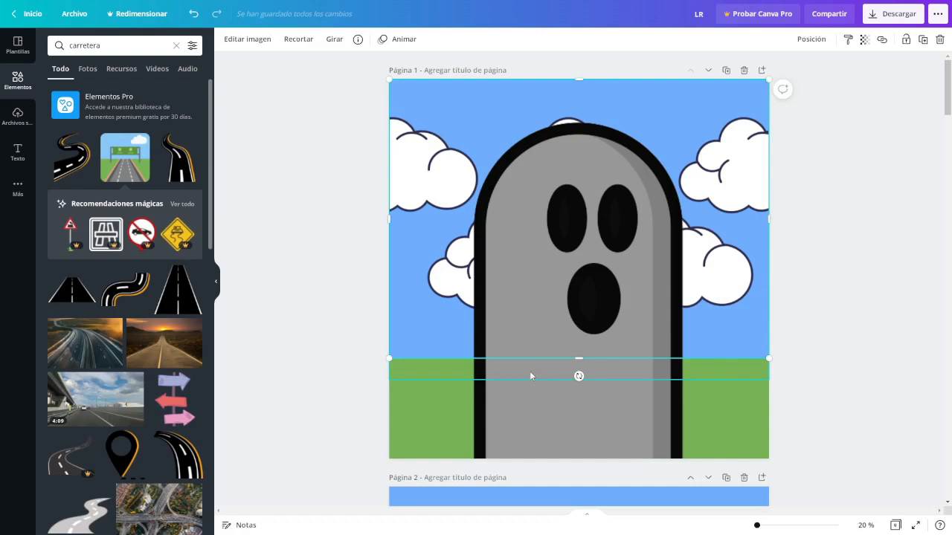
{"action": "left_click", "coordinate": [833, 381]}
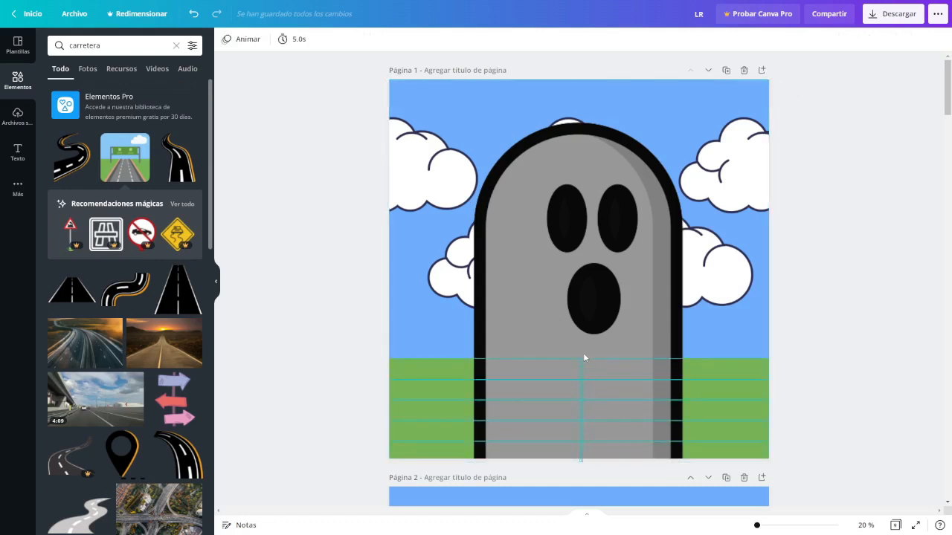
{"action": "left_click", "coordinate": [583, 285]}
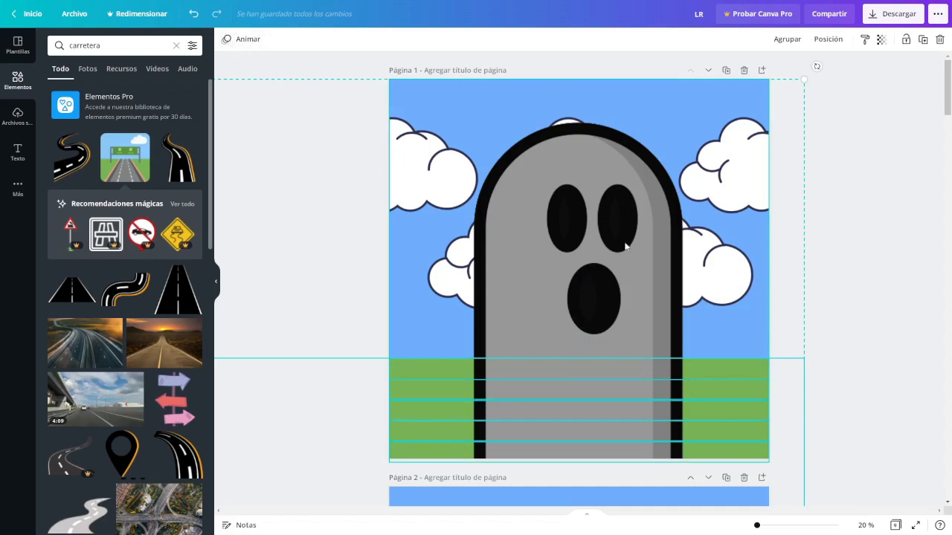
{"action": "key", "text": "Delete"}
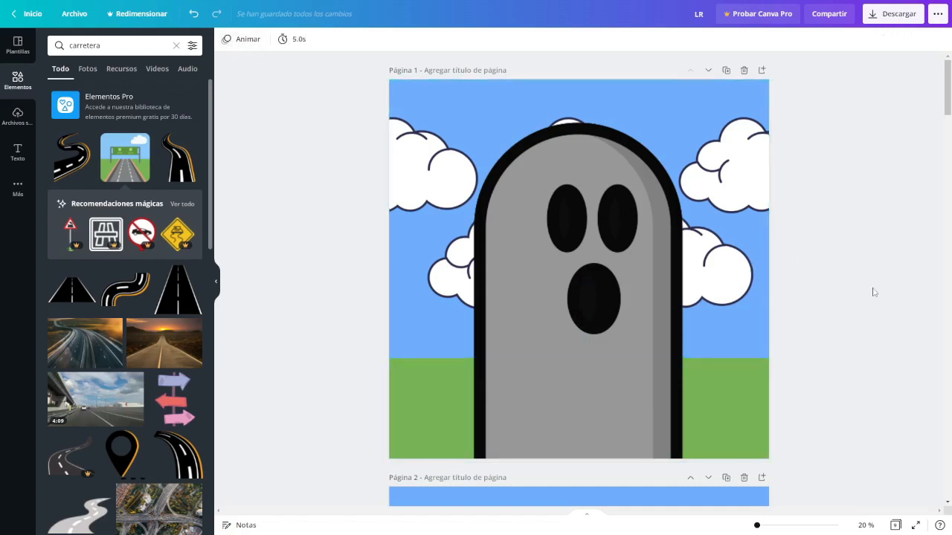
Tint the upper ghost piece green by setting its hue (Matiz) to -4
{"action": "left_click", "coordinate": [528, 257]}
{"action": "left_click", "coordinate": [256, 41]}
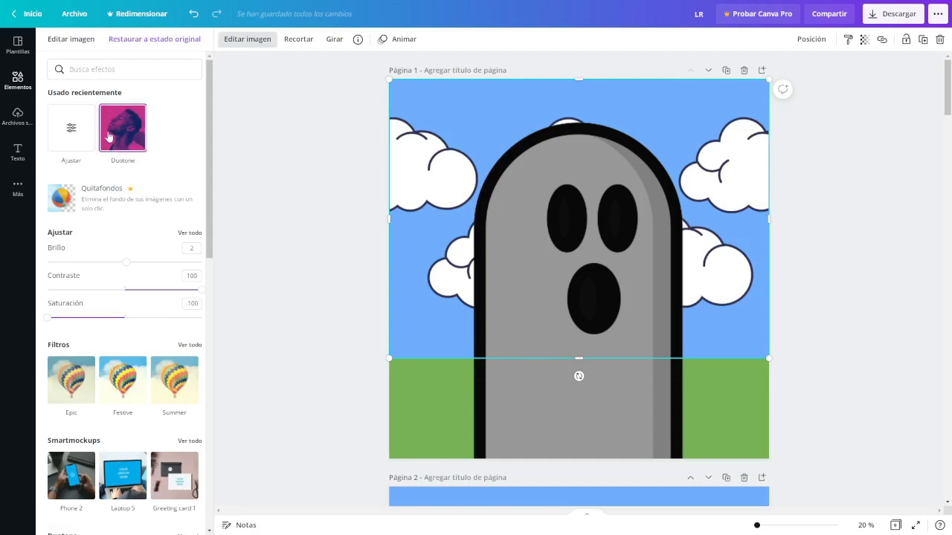
{"action": "left_click", "coordinate": [86, 134]}
{"action": "mouse_move", "coordinate": [128, 173]}
{"action": "left_mouse_down"}
{"action": "mouse_move", "coordinate": [47, 172]}
{"action": "mouse_move", "coordinate": [235, 183]}
{"action": "mouse_move", "coordinate": [124, 183]}
{"action": "left_mouse_up"}
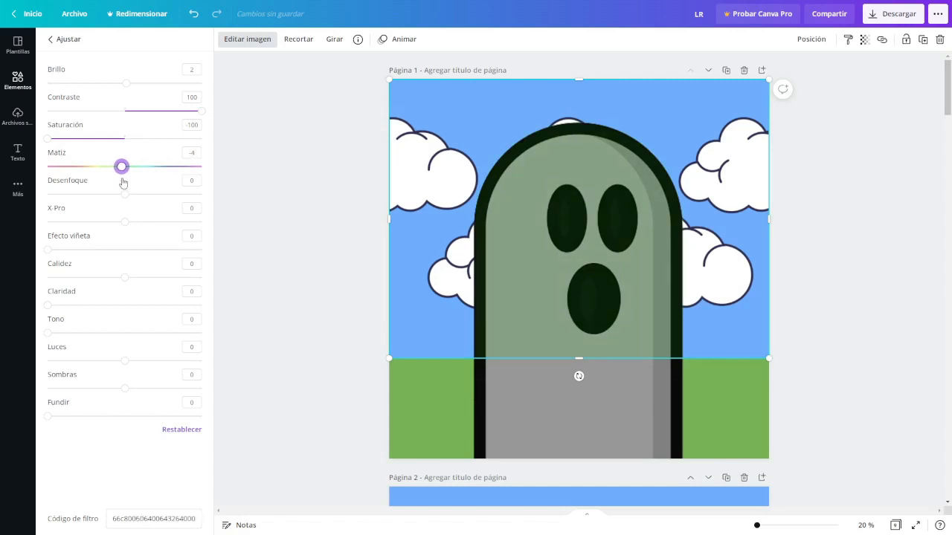
{"action": "left_click", "coordinate": [193, 151]}
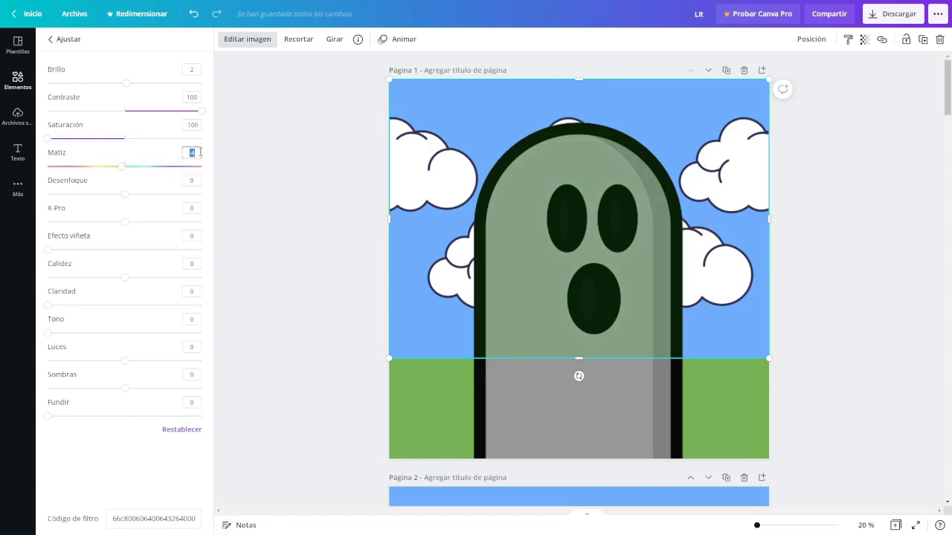
Set the hue (Matiz) of the first and second body strips below the ghost's upper piece to -4
{"action": "left_click", "coordinate": [532, 372]}
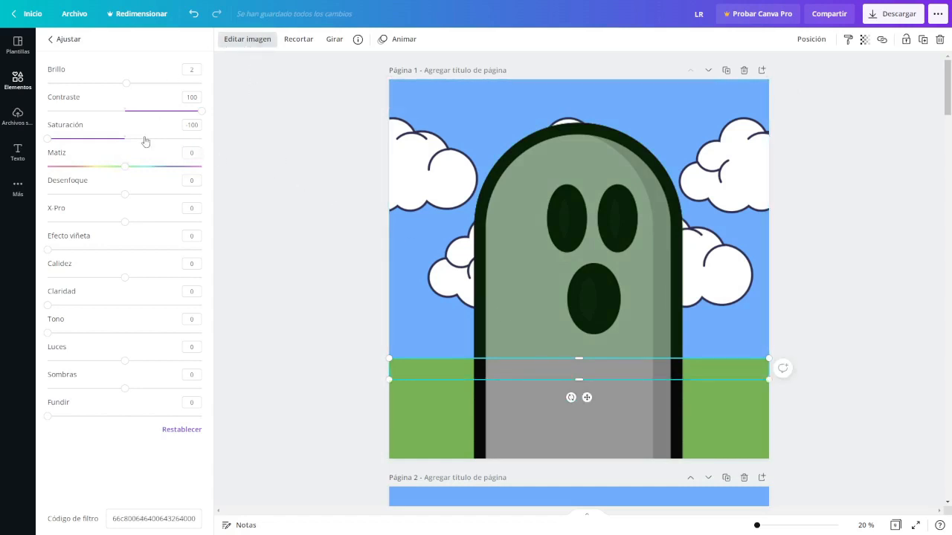
{"action": "left_click", "coordinate": [191, 153]}
{"action": "key", "text": "Escape"}
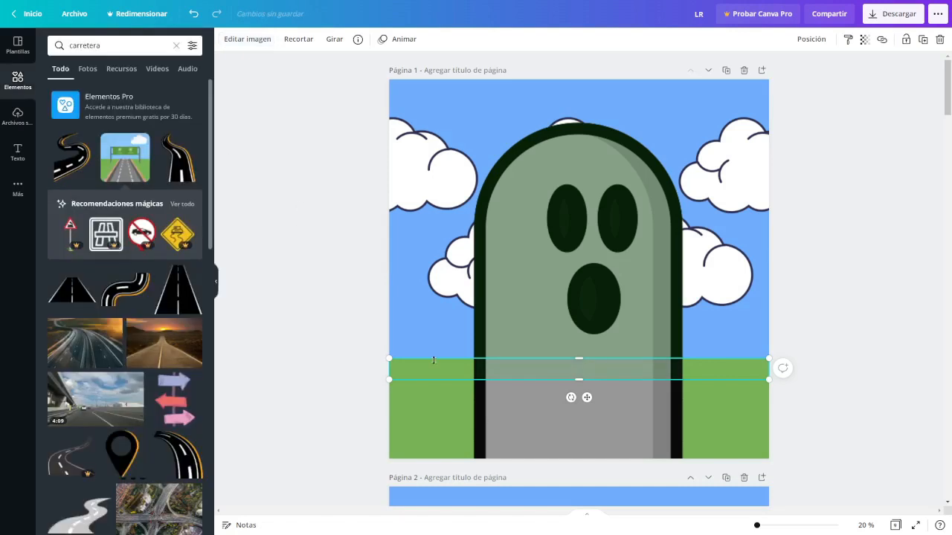
{"action": "left_click", "coordinate": [507, 397]}
{"action": "left_click", "coordinate": [234, 46]}
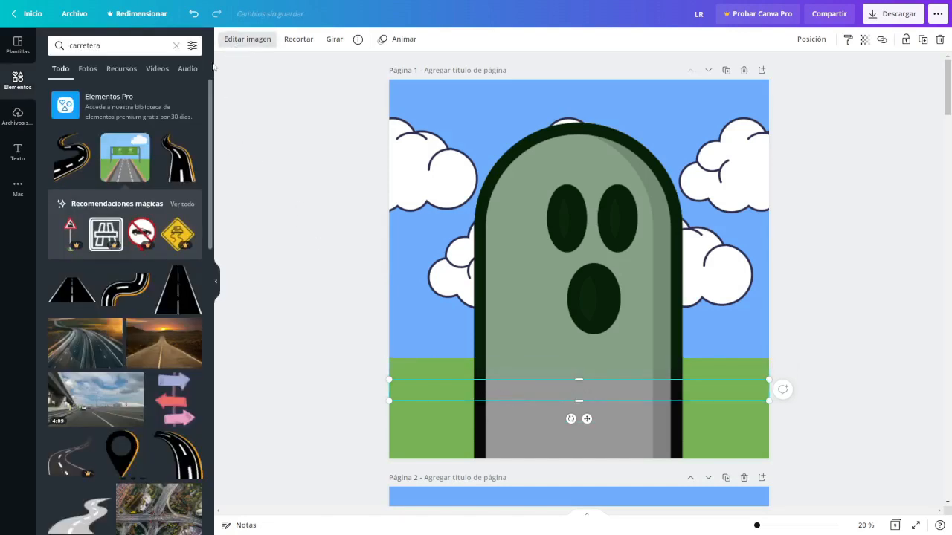
{"action": "left_click", "coordinate": [75, 119]}
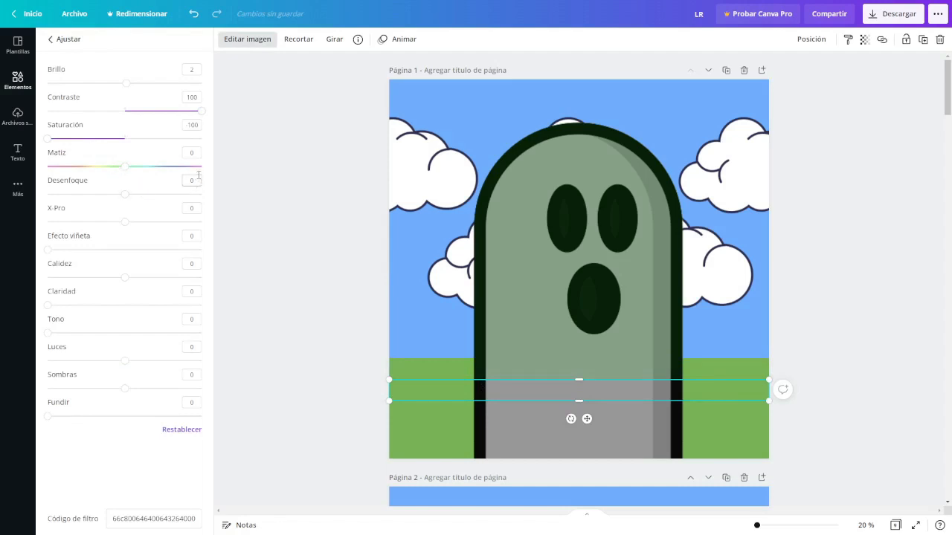
{"action": "type", "text": "-4"}
{"action": "key", "text": "Escape"}
Set the hue (Matiz) of the third body strip to -4
{"action": "left_click", "coordinate": [532, 415]}
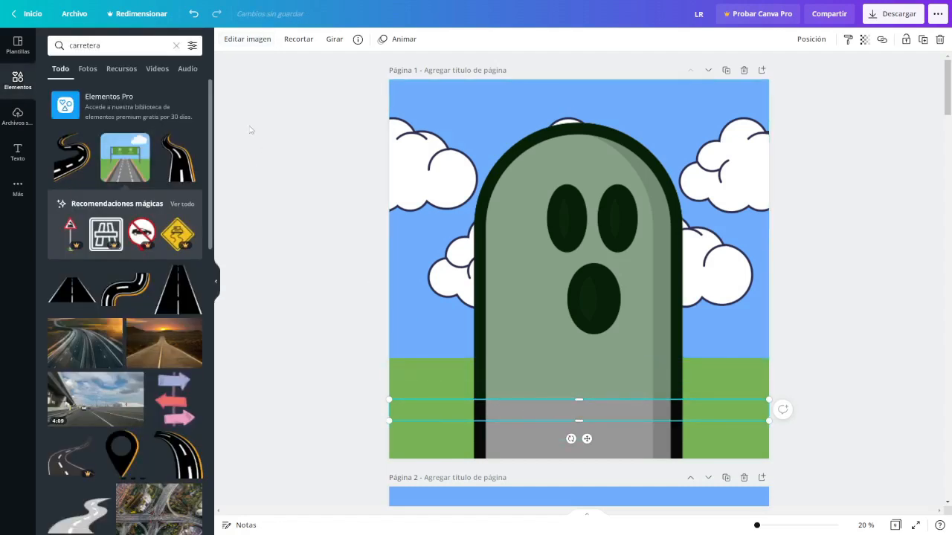
{"action": "left_click", "coordinate": [240, 44]}
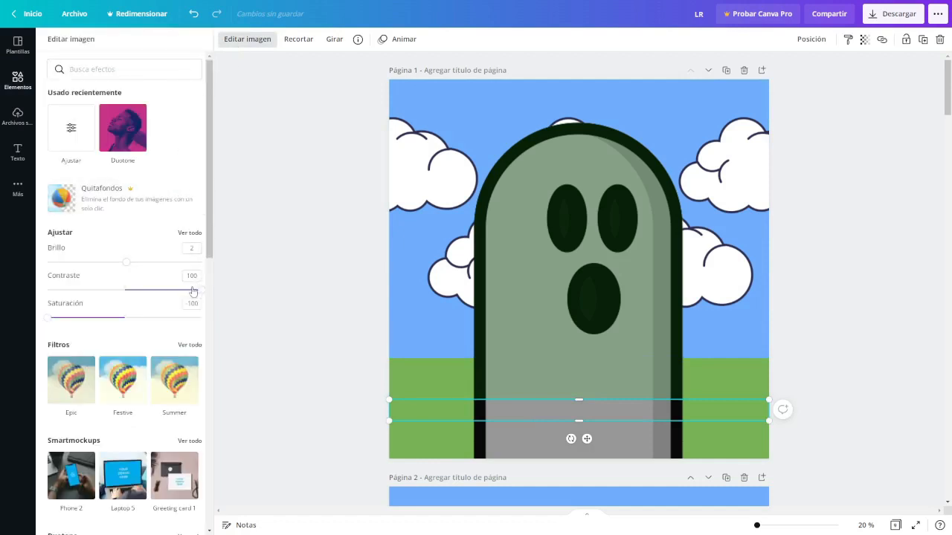
{"action": "left_click", "coordinate": [79, 121]}
{"action": "left_click", "coordinate": [192, 180]}
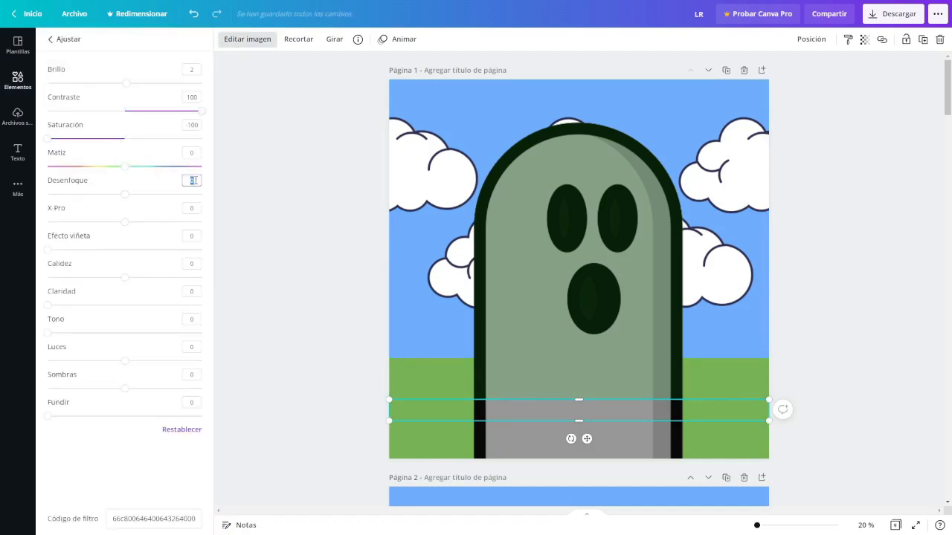
{"action": "left_click", "coordinate": [308, 190]}
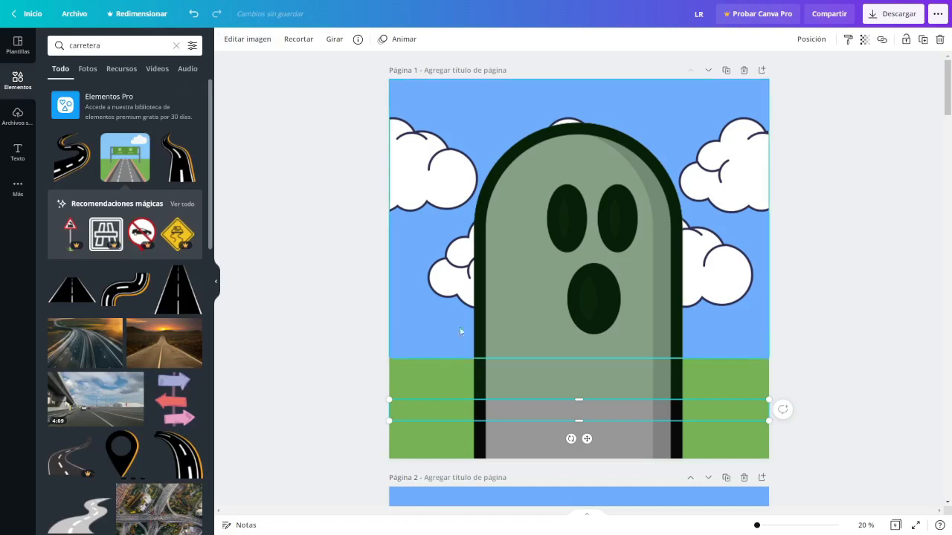
{"action": "left_click", "coordinate": [249, 45]}
{"action": "left_click", "coordinate": [74, 121]}
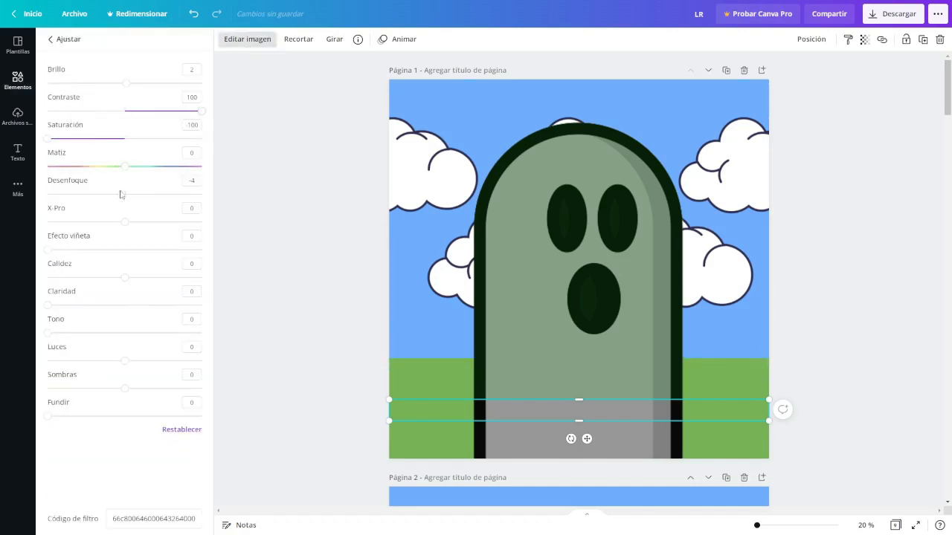
Set the hue (Matiz) of the fourth body strip to -4
{"action": "left_click_drag", "start_coordinate": [461, 416], "coordinate": [493, 439]}
{"action": "left_click", "coordinate": [243, 44]}
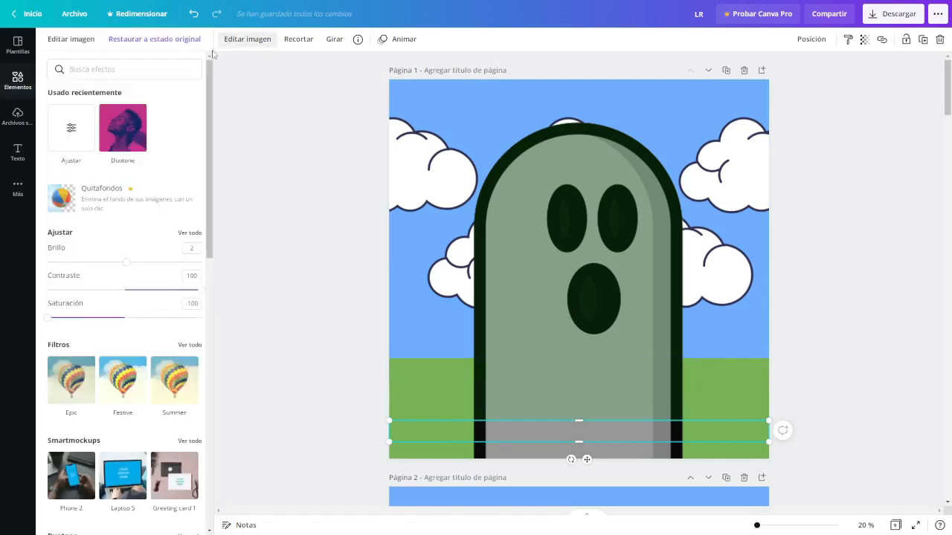
{"action": "left_click", "coordinate": [84, 131]}
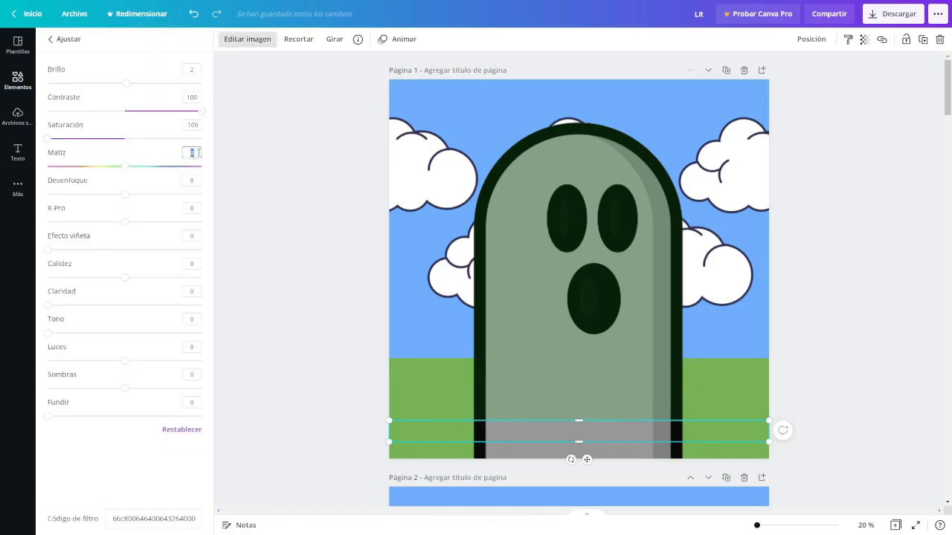
{"action": "left_click", "coordinate": [491, 382]}
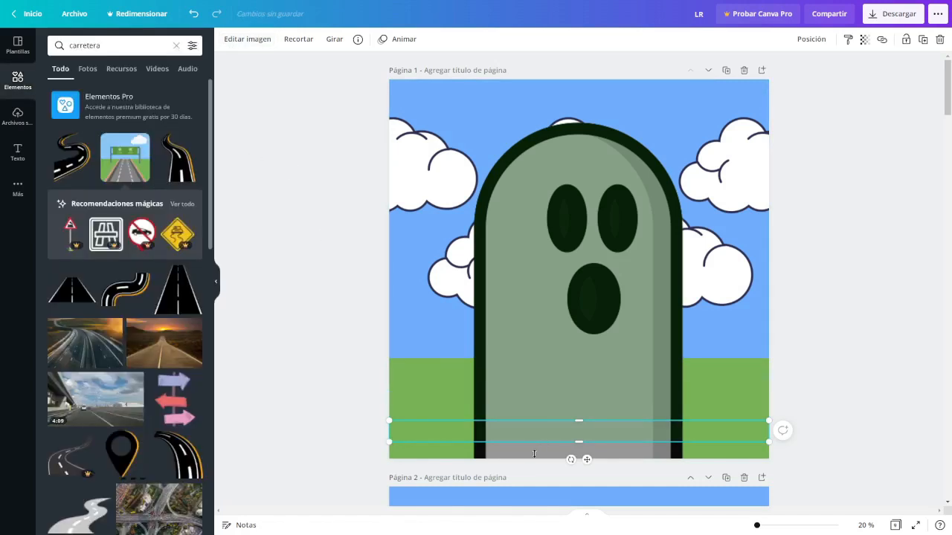
Set the hue (Matiz) of the fifth, lowest body strip to -4
{"action": "left_click_drag", "start_coordinate": [534, 454], "coordinate": [534, 474]}
{"action": "left_click", "coordinate": [241, 38]}
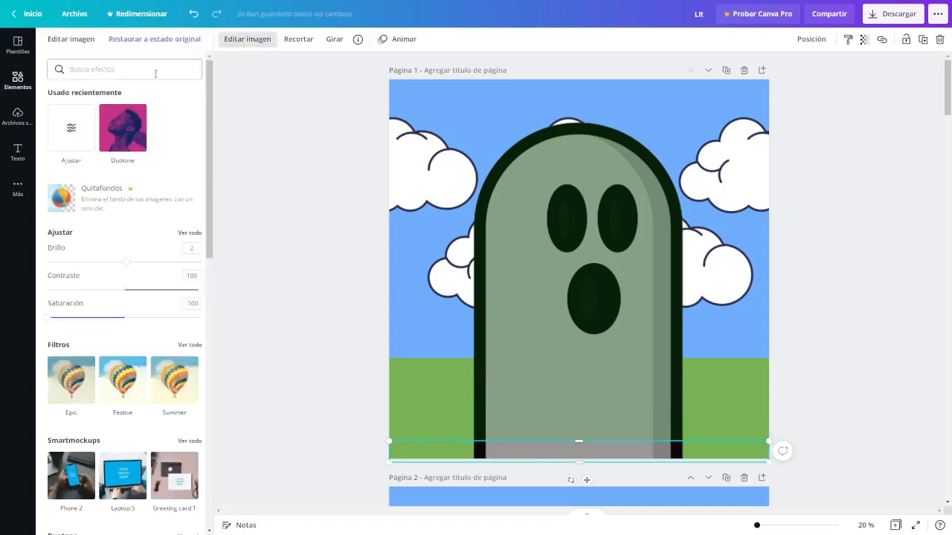
{"action": "left_click", "coordinate": [85, 123]}
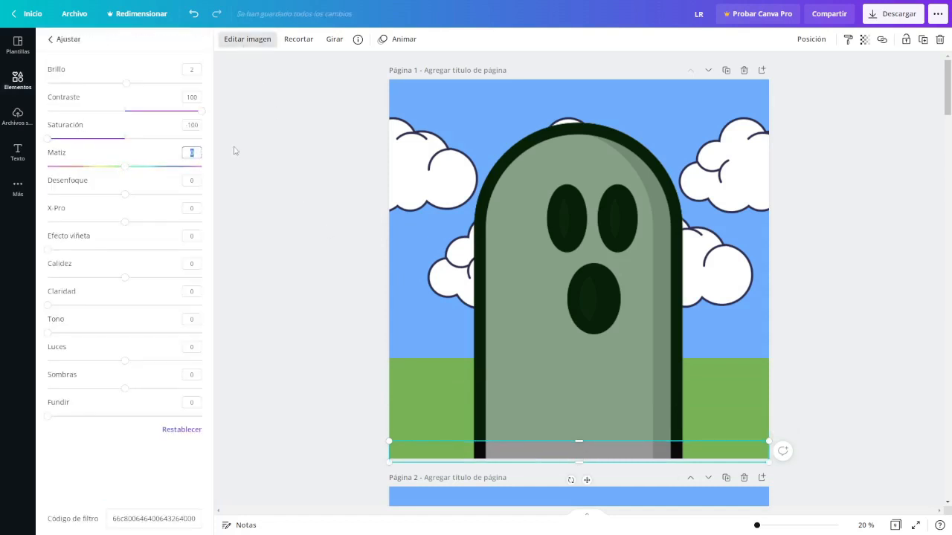
{"action": "left_click", "coordinate": [282, 170]}
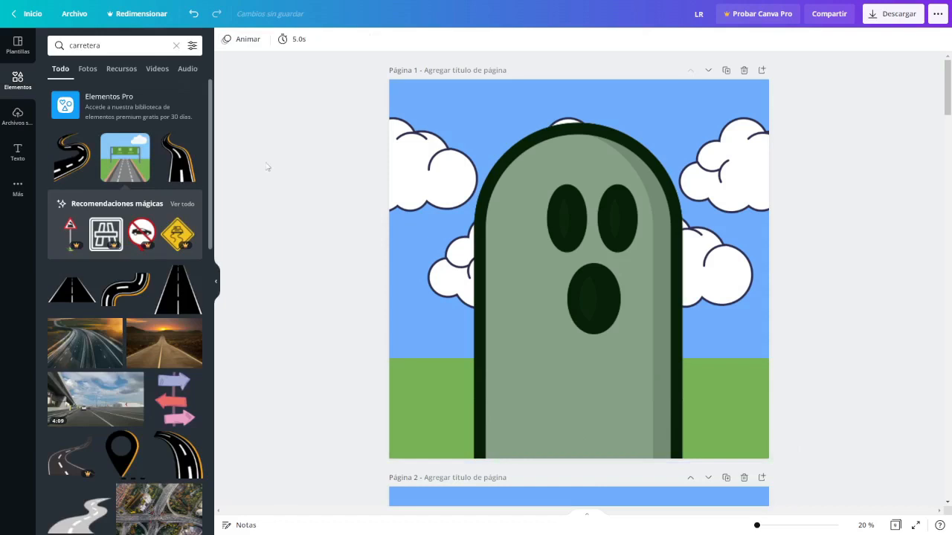
Open the image adjustments of the ghost's upper piece
{"action": "left_click", "coordinate": [554, 188]}
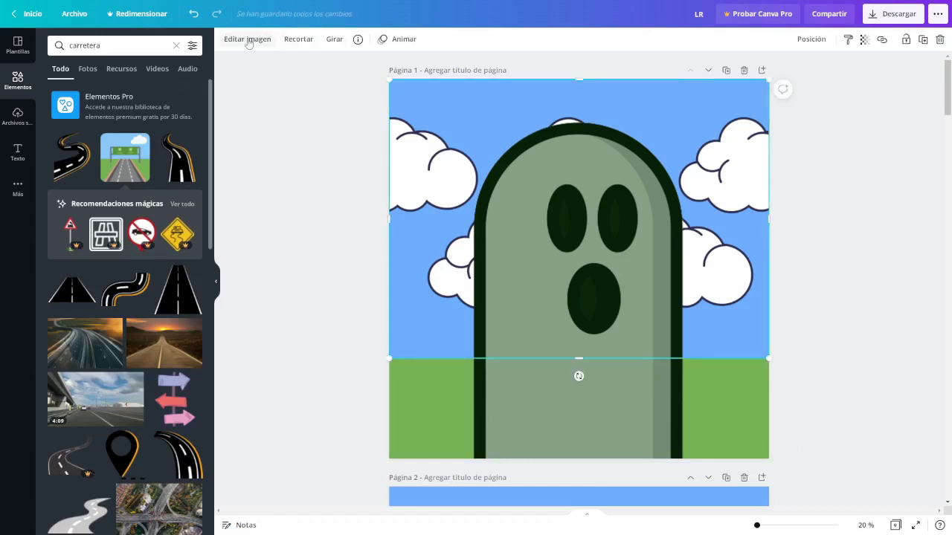
{"action": "left_click", "coordinate": [248, 38]}
{"action": "left_click", "coordinate": [72, 131]}
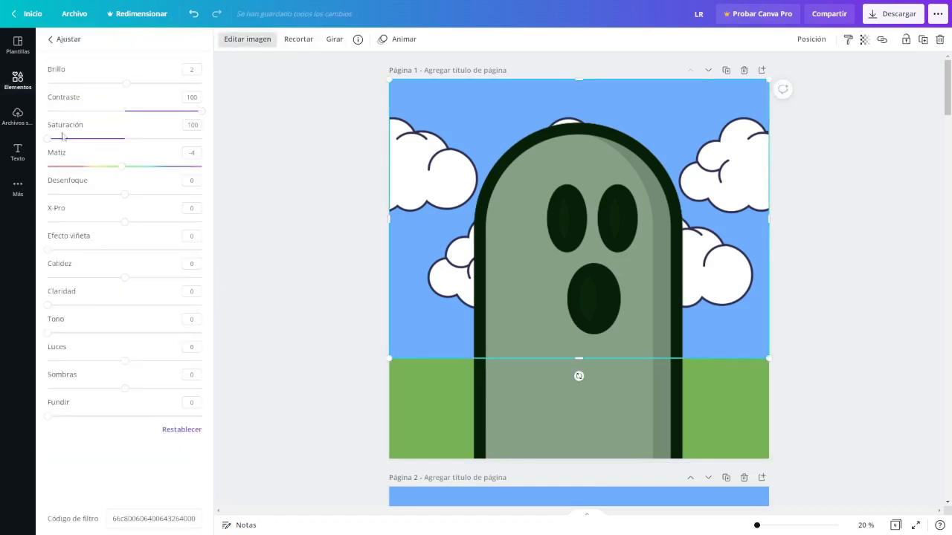
Try the upper piece's saturation at 100, return it to -100, and keep its contrast at 100
{"action": "left_click_drag", "start_coordinate": [52, 143], "coordinate": [221, 151]}
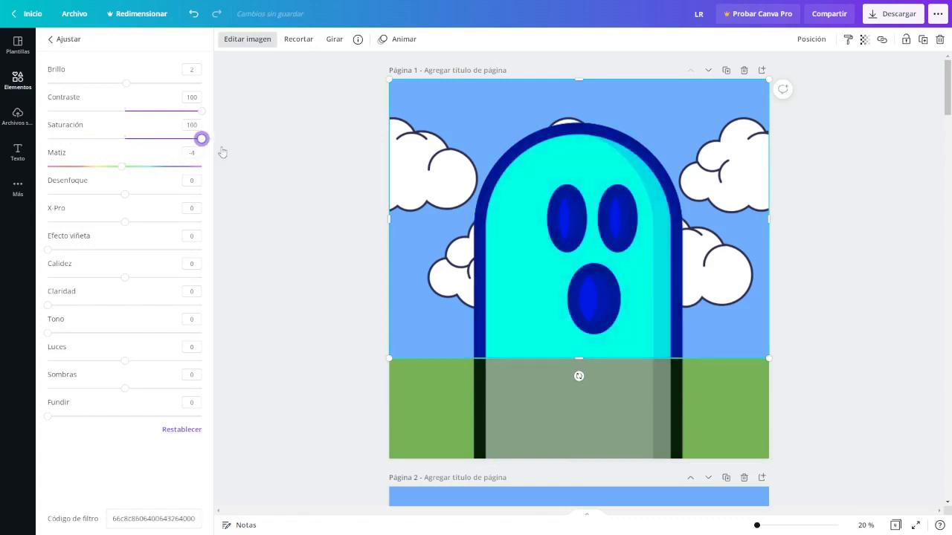
{"action": "left_click_drag", "start_coordinate": [158, 152], "coordinate": [34, 146]}
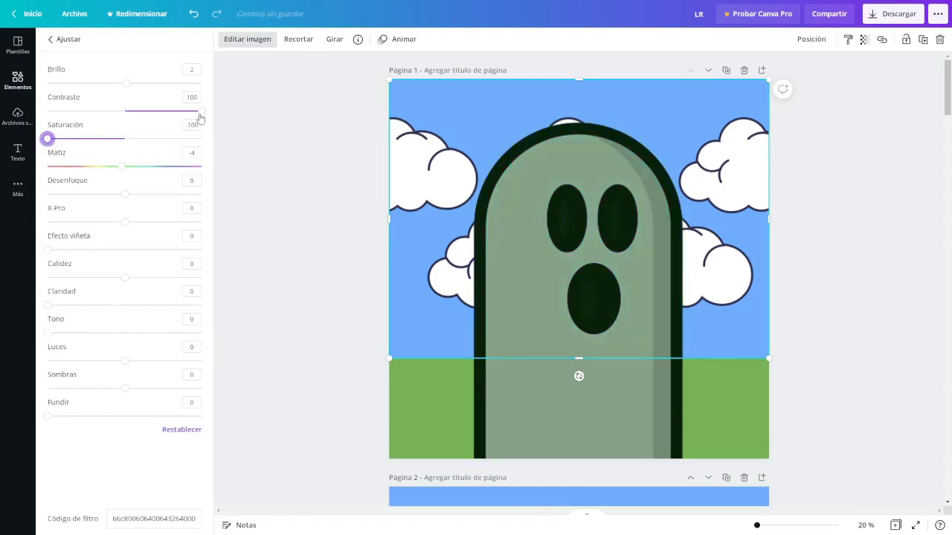
{"action": "mouse_move", "coordinate": [200, 118]}
{"action": "left_mouse_down"}
{"action": "mouse_move", "coordinate": [159, 116]}
{"action": "mouse_move", "coordinate": [219, 124]}
{"action": "left_mouse_up"}
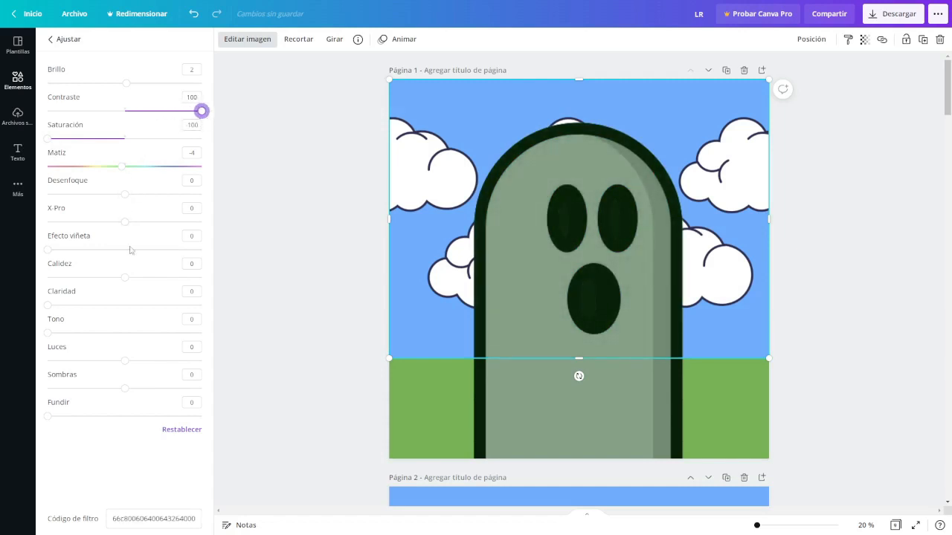
Set the upper ghost piece's warmth (Calidez) to 63 and tone (Tono) to 100
{"action": "left_click_drag", "start_coordinate": [124, 278], "coordinate": [173, 278]}
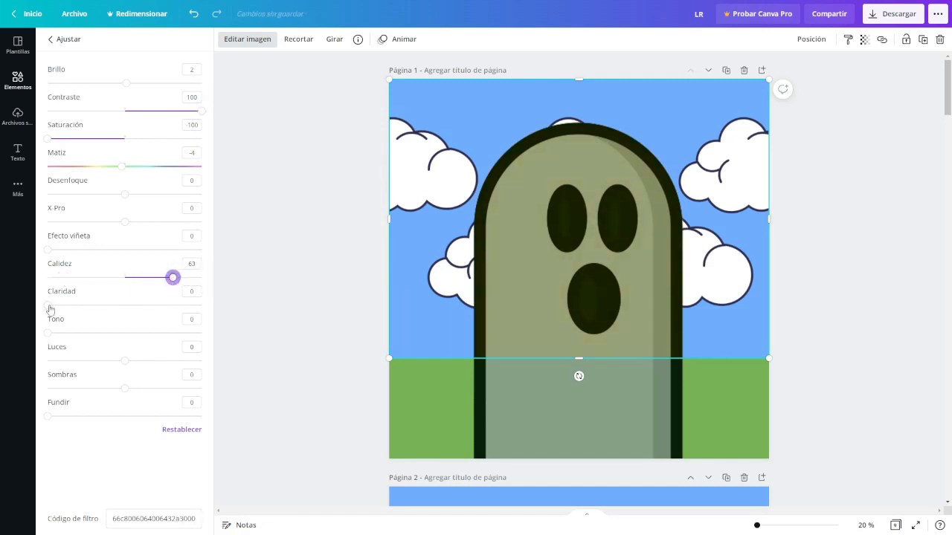
{"action": "left_click_drag", "start_coordinate": [54, 334], "coordinate": [244, 339]}
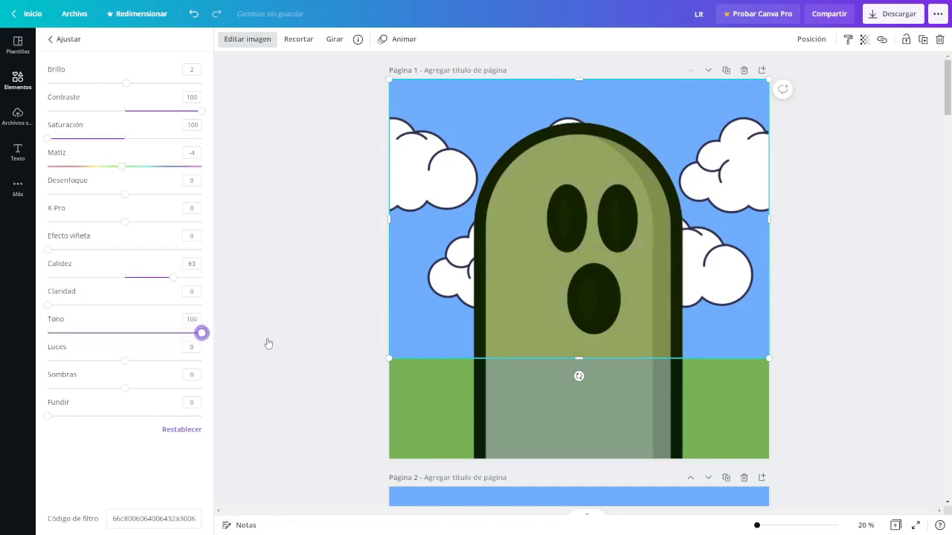
{"action": "left_click", "coordinate": [191, 263]}
{"action": "left_click", "coordinate": [296, 268]}
Set the warmth (Calidez) of the first body strip below the upper piece to 63 and its tone (Tono) to 100
{"action": "left_click", "coordinate": [533, 377]}
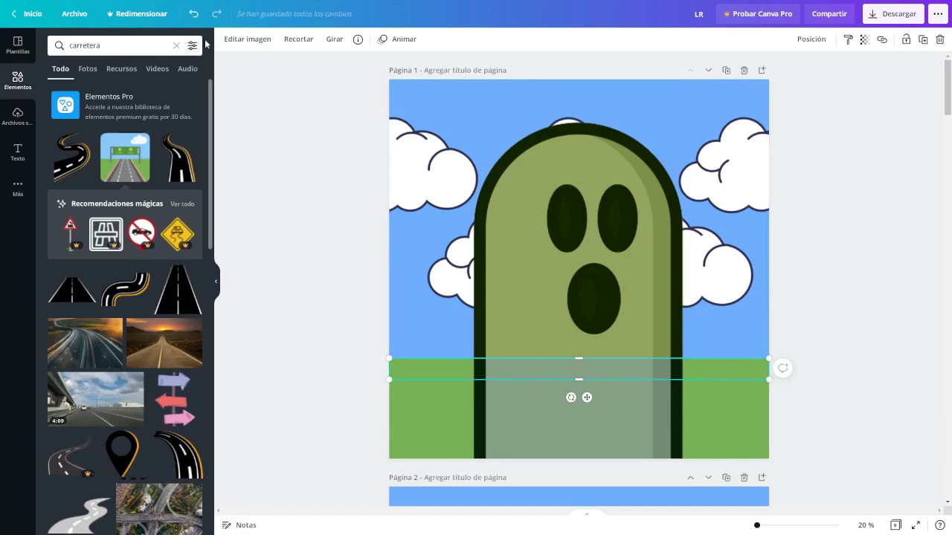
{"action": "left_click", "coordinate": [247, 39]}
{"action": "left_click", "coordinate": [68, 134]}
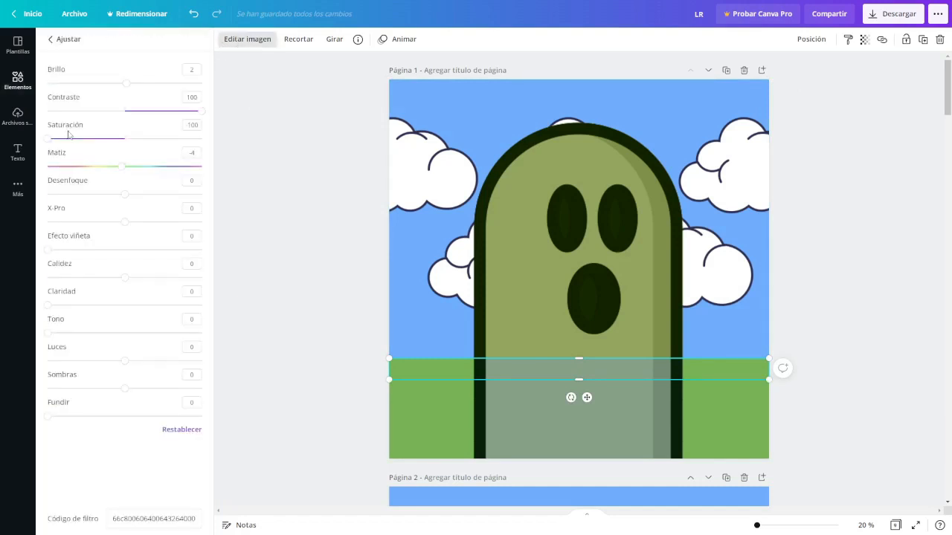
{"action": "left_click", "coordinate": [192, 263]}
{"action": "left_click_drag", "start_coordinate": [52, 334], "coordinate": [287, 339]}
{"action": "left_click", "coordinate": [290, 340]}
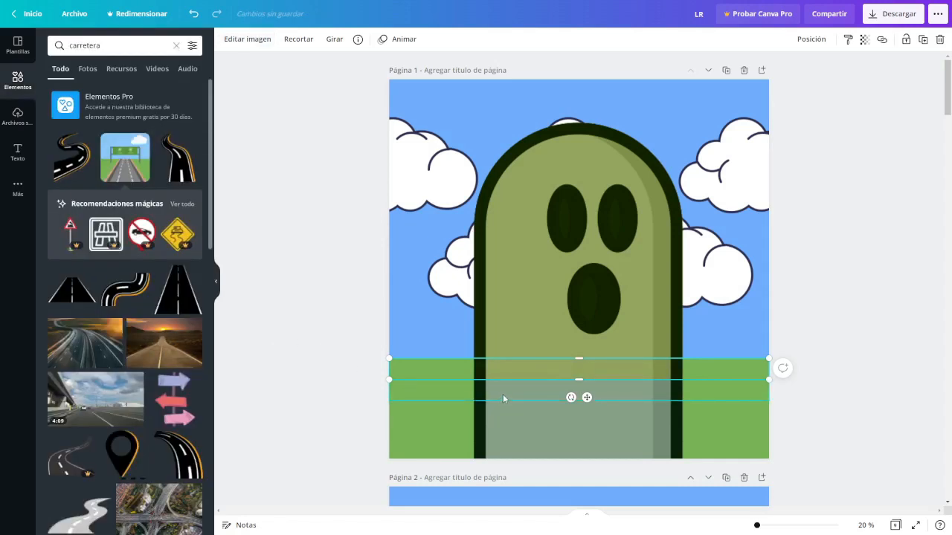
Set the second body strip's warmth (Calidez) to 63 and its tone (Tono) to 100
{"action": "left_click", "coordinate": [503, 395]}
{"action": "left_click", "coordinate": [249, 40]}
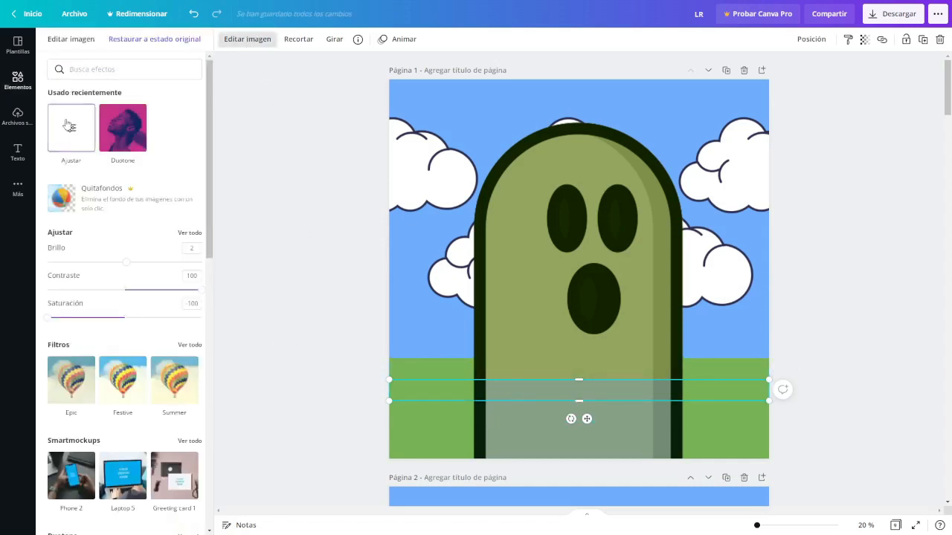
{"action": "left_click", "coordinate": [87, 229]}
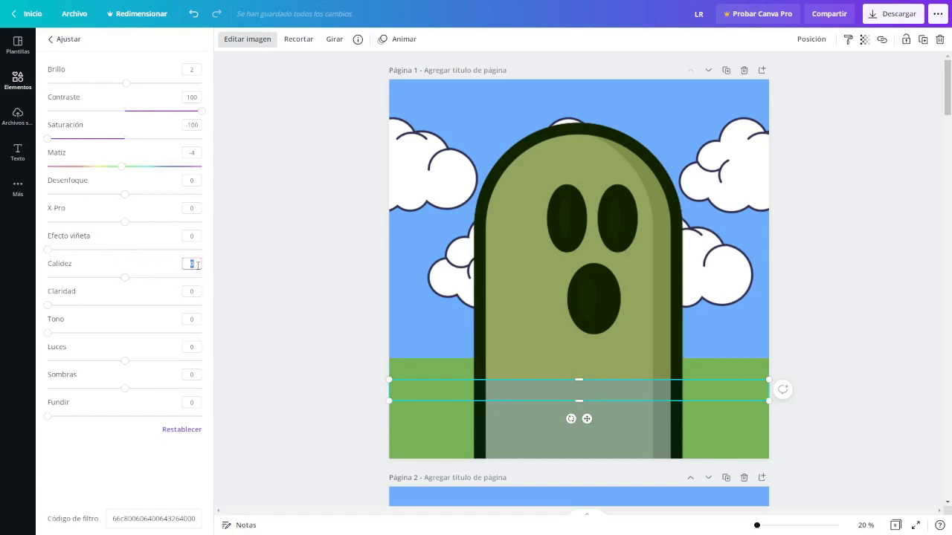
{"action": "left_click_drag", "start_coordinate": [62, 335], "coordinate": [254, 341]}
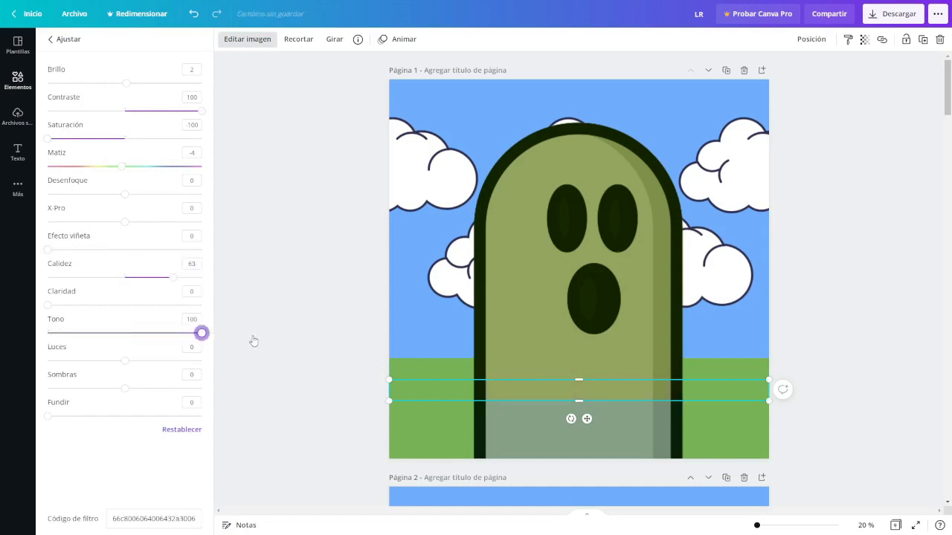
Set the third body strip's warmth (Calidez) to 63 and its tone (Tono) to 100
{"action": "left_click", "coordinate": [519, 414]}
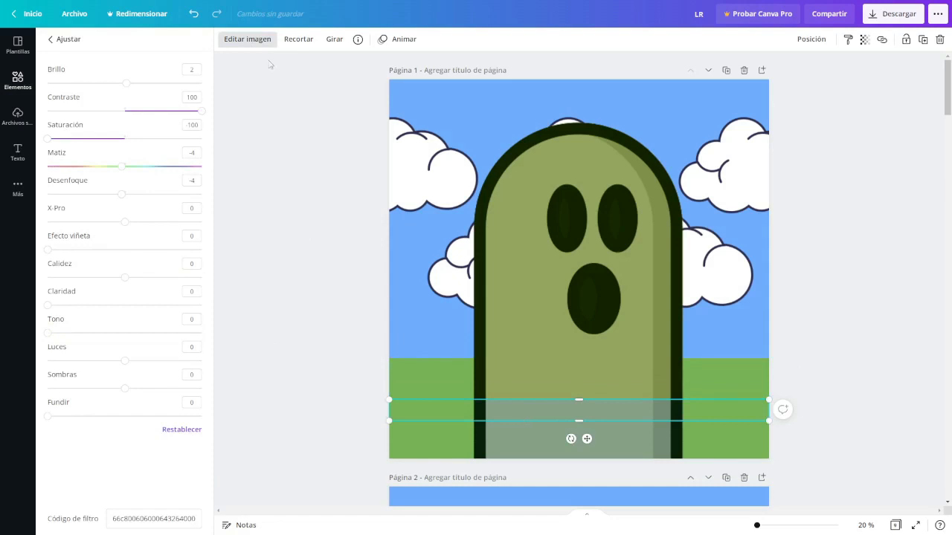
{"action": "left_click", "coordinate": [240, 43]}
{"action": "left_click", "coordinate": [223, 44]}
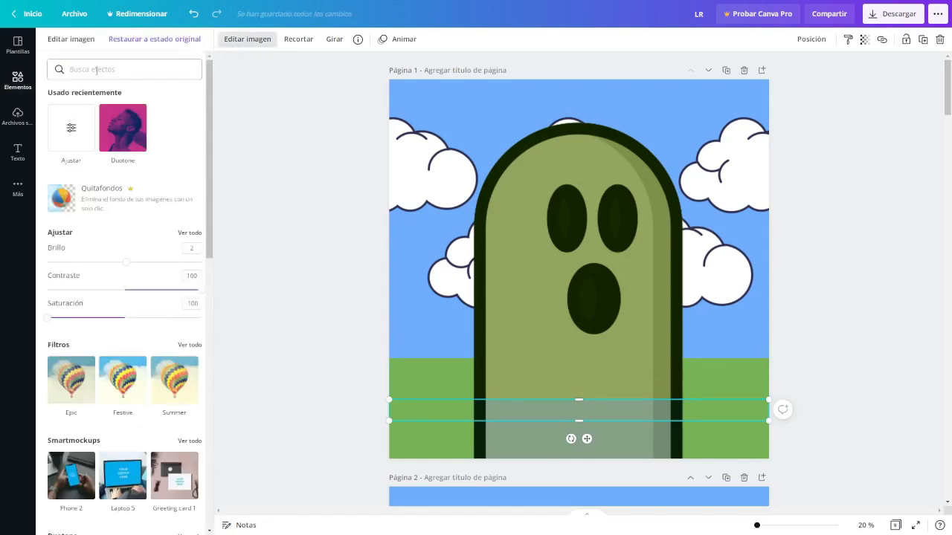
{"action": "left_click", "coordinate": [69, 134]}
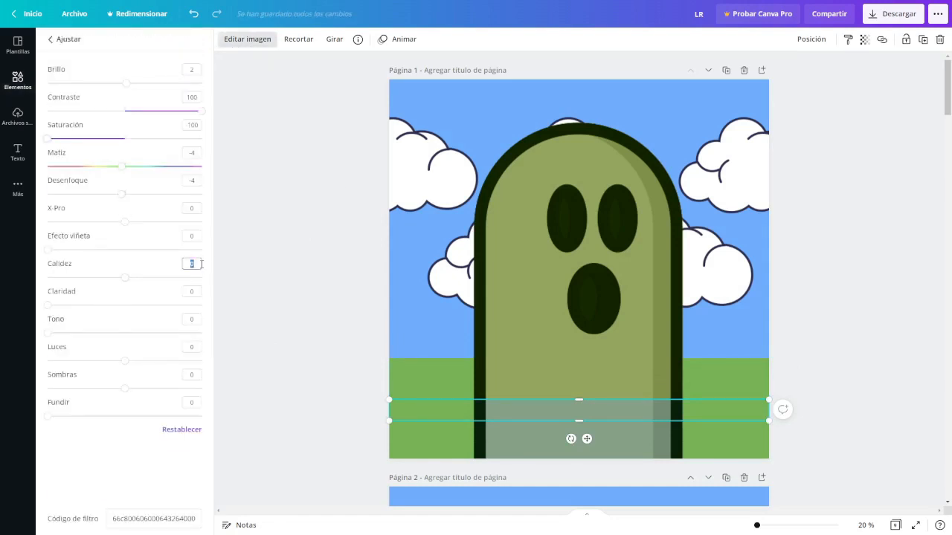
{"action": "left_click_drag", "start_coordinate": [58, 329], "coordinate": [229, 347]}
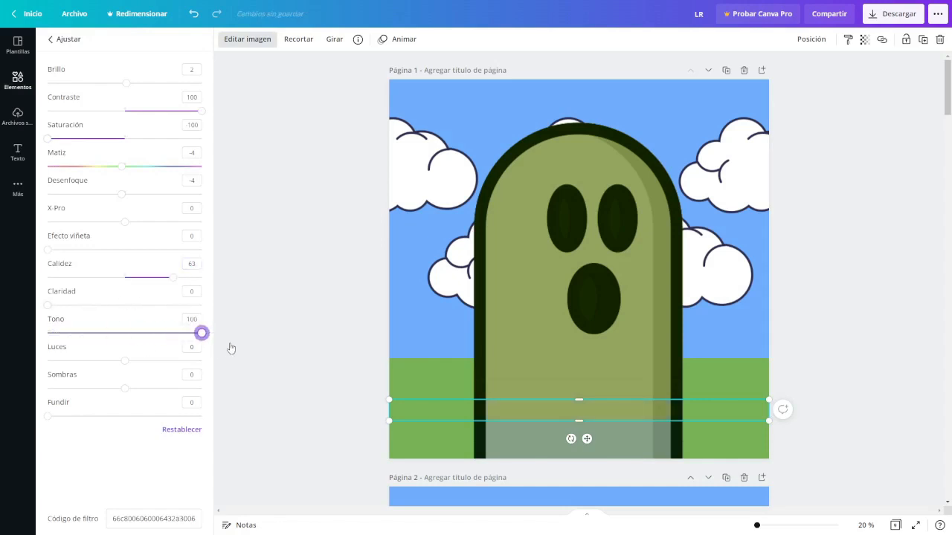
Set the warmth (Calidez) of the fourth and fifth body strips to 63 and their tone (Tono) to 100
{"action": "left_click", "coordinate": [521, 434]}
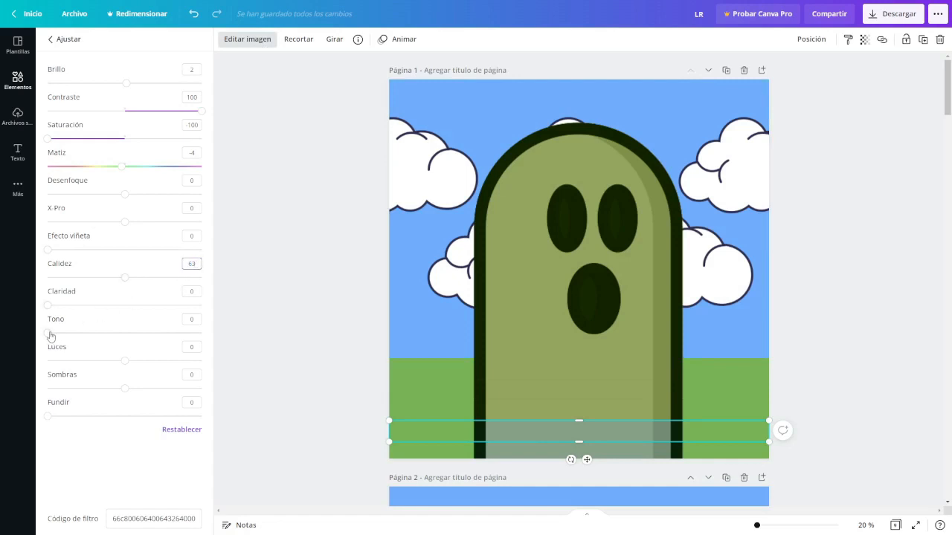
{"action": "left_click_drag", "start_coordinate": [50, 336], "coordinate": [332, 385]}
{"action": "left_click", "coordinate": [520, 461]}
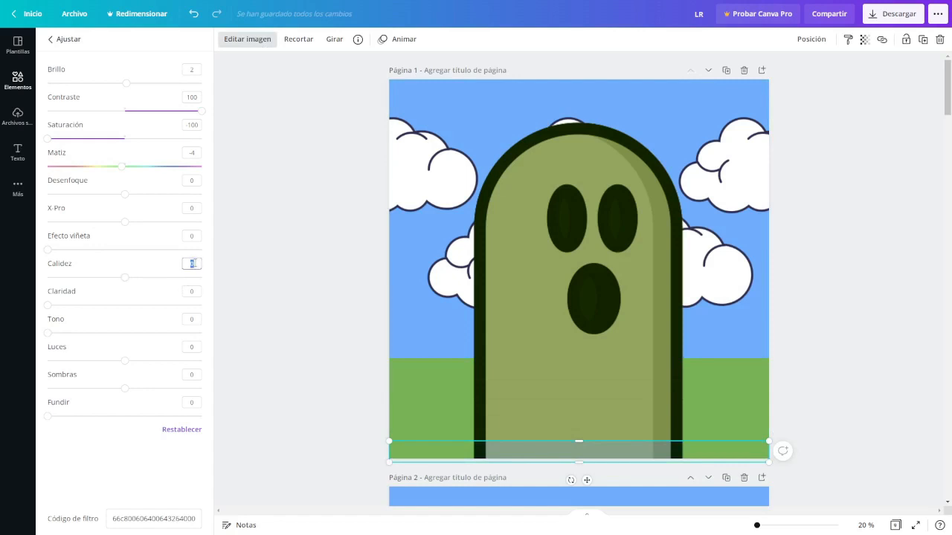
{"action": "left_click_drag", "start_coordinate": [52, 336], "coordinate": [248, 340]}
{"action": "left_click", "coordinate": [261, 340]}
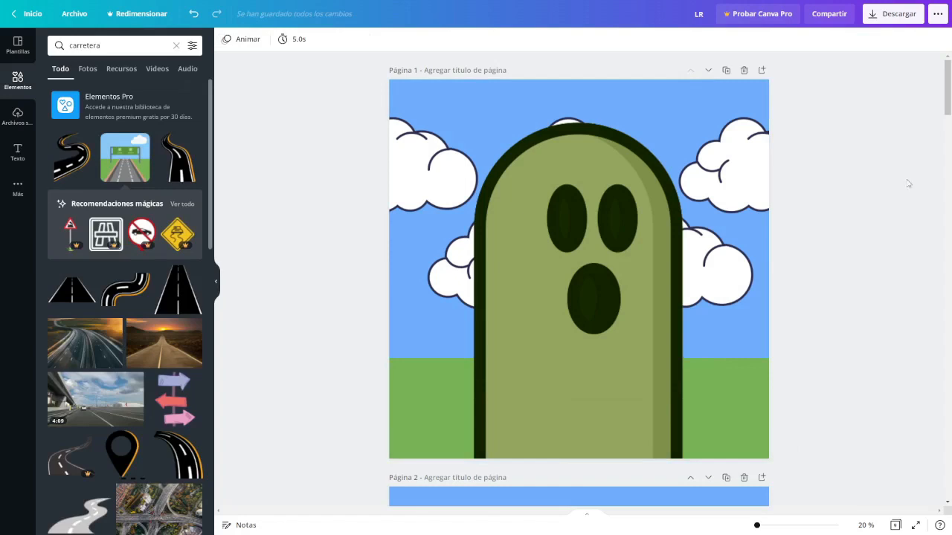
Download only page 1 of the design as a JPG file
{"action": "left_click", "coordinate": [897, 21]}
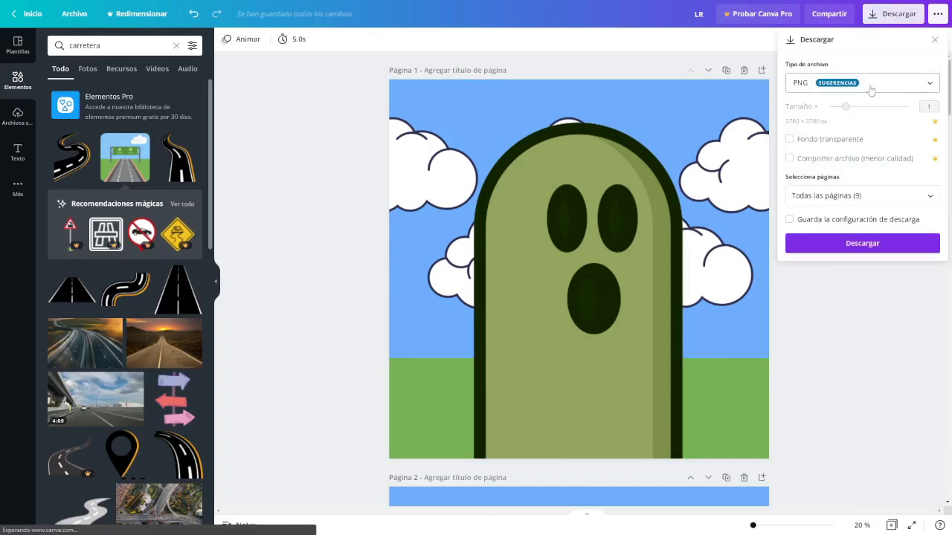
{"action": "left_click", "coordinate": [867, 87]}
{"action": "left_click", "coordinate": [804, 110]}
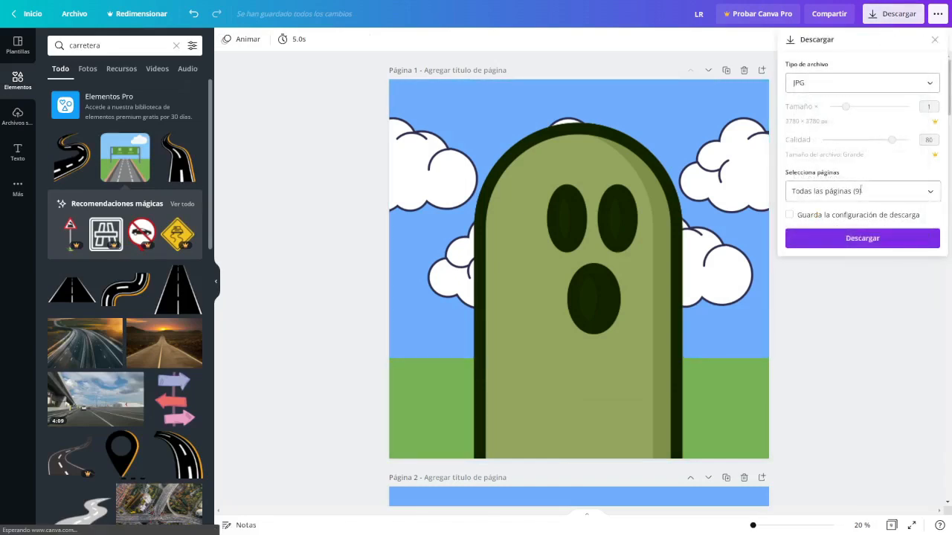
{"action": "left_click", "coordinate": [809, 191]}
{"action": "left_click", "coordinate": [917, 222]}
{"action": "left_click", "coordinate": [919, 247]}
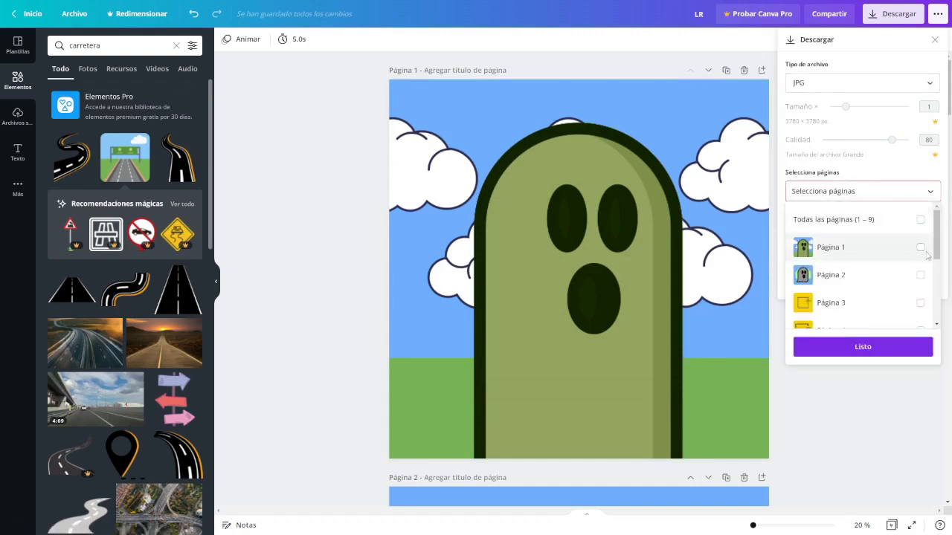
{"action": "left_click", "coordinate": [864, 353]}
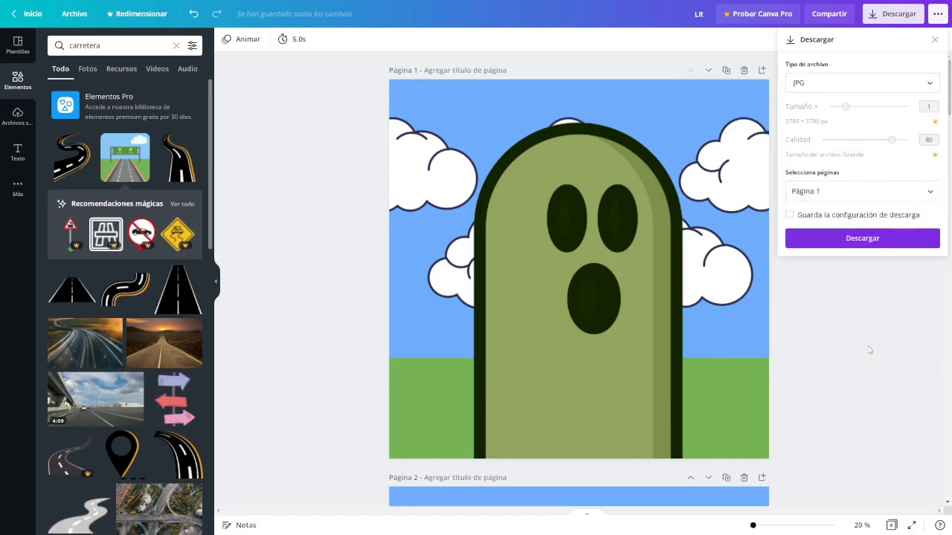
{"action": "left_click", "coordinate": [865, 240]}
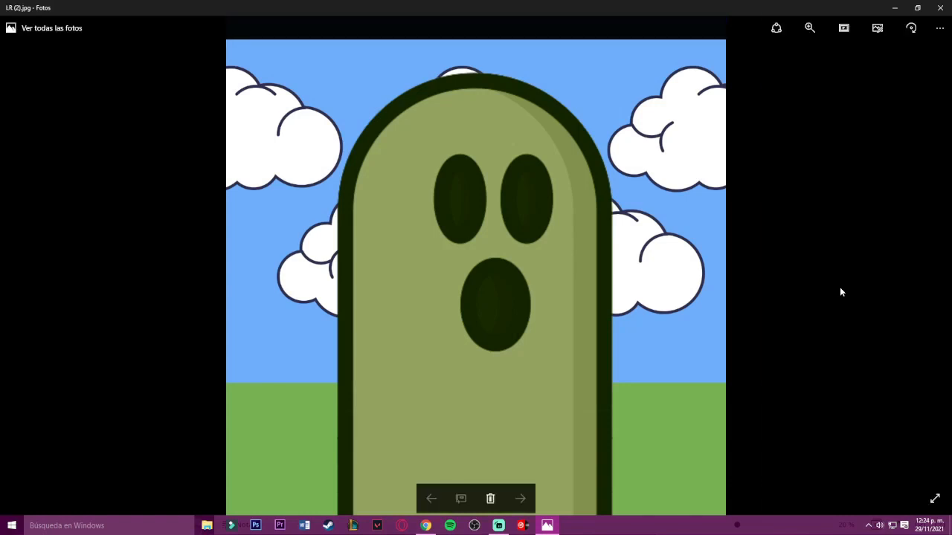
Examine the downloaded JPG in Photos at full screen and up close along the ghost's body strip seams, then close it
{"action": "double_click", "coordinate": [655, 225]}
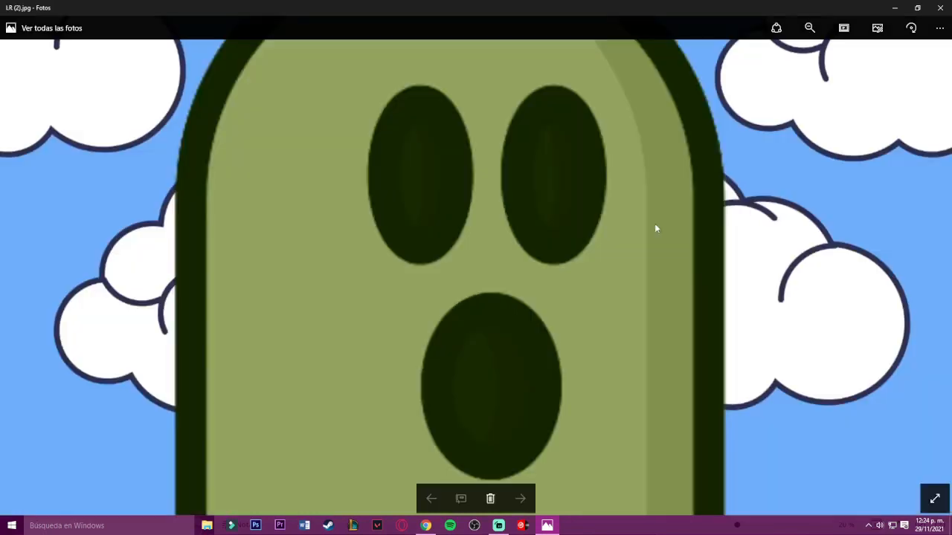
{"action": "double_click", "coordinate": [655, 228]}
{"action": "left_click", "coordinate": [934, 500]}
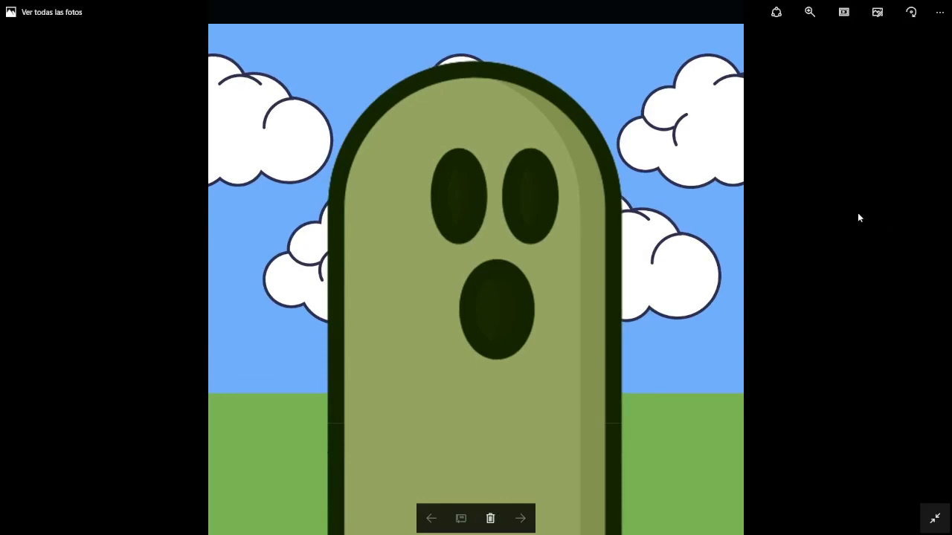
{"action": "scroll", "coordinate": [612, 452], "scroll_direction": "up", "scroll_amount": 10}
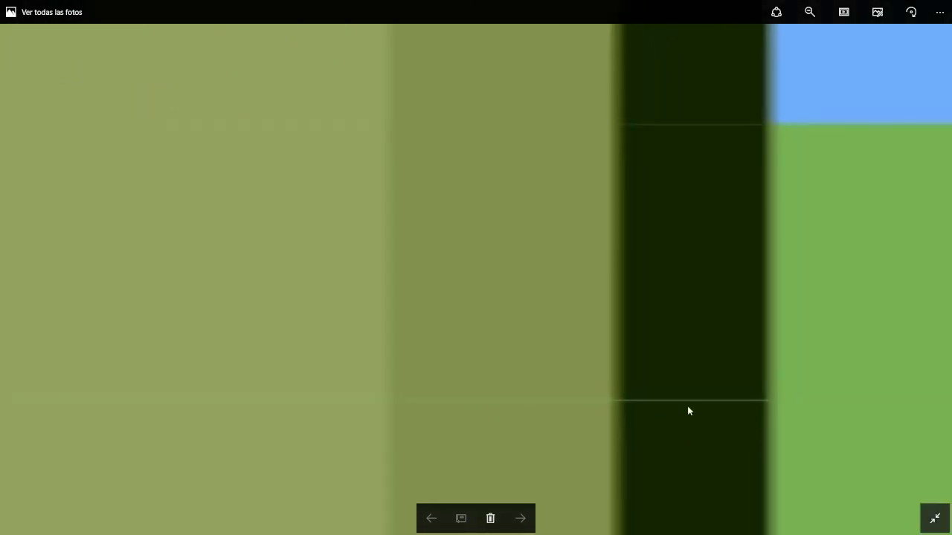
{"action": "scroll", "coordinate": [686, 404], "scroll_direction": "up", "scroll_amount": 3}
{"action": "scroll", "coordinate": [686, 404], "scroll_direction": "down", "scroll_amount": 10}
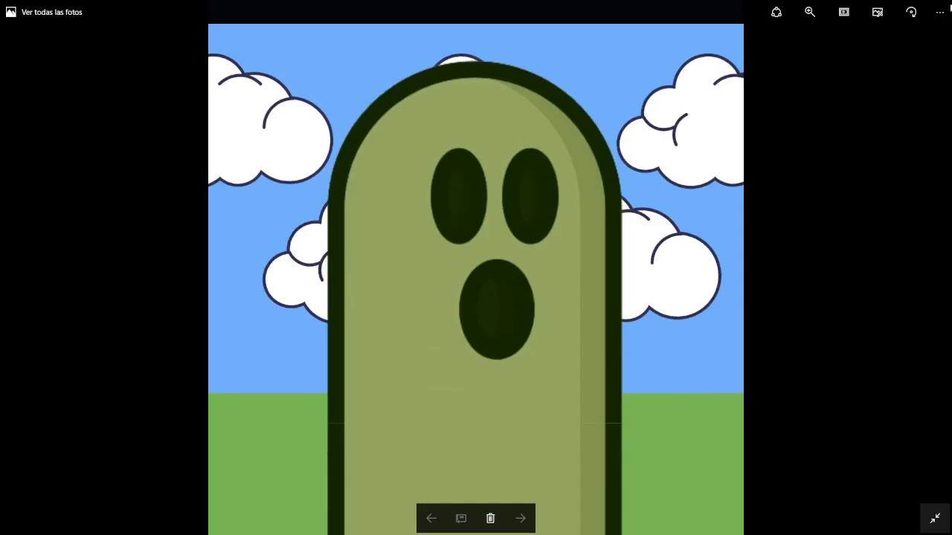
{"action": "left_click", "coordinate": [935, 519]}
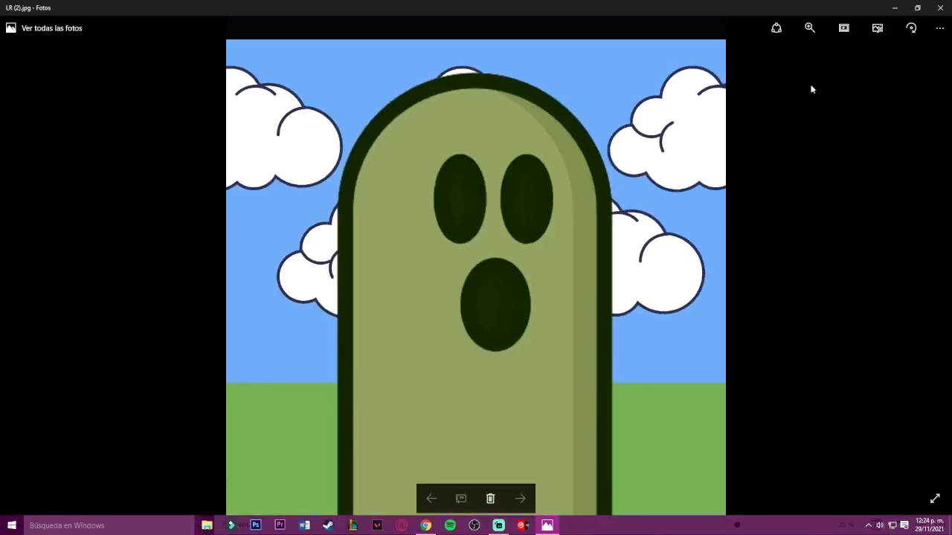
{"action": "left_click", "coordinate": [939, 7]}
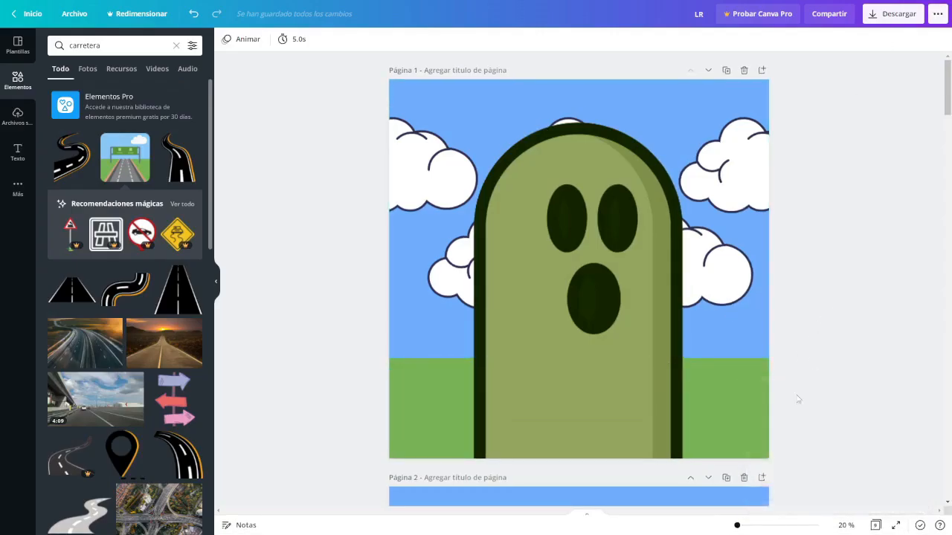
Nudge the two body strips just below the ghost's mouth slightly upward to close the gaps between them
{"action": "mouse_move", "coordinate": [737, 525]}
{"action": "left_mouse_down"}
{"action": "mouse_move", "coordinate": [756, 525]}
{"action": "mouse_move", "coordinate": [746, 526]}
{"action": "left_mouse_up"}
{"action": "scroll", "coordinate": [747, 408], "scroll_direction": "down", "scroll_amount": 3}
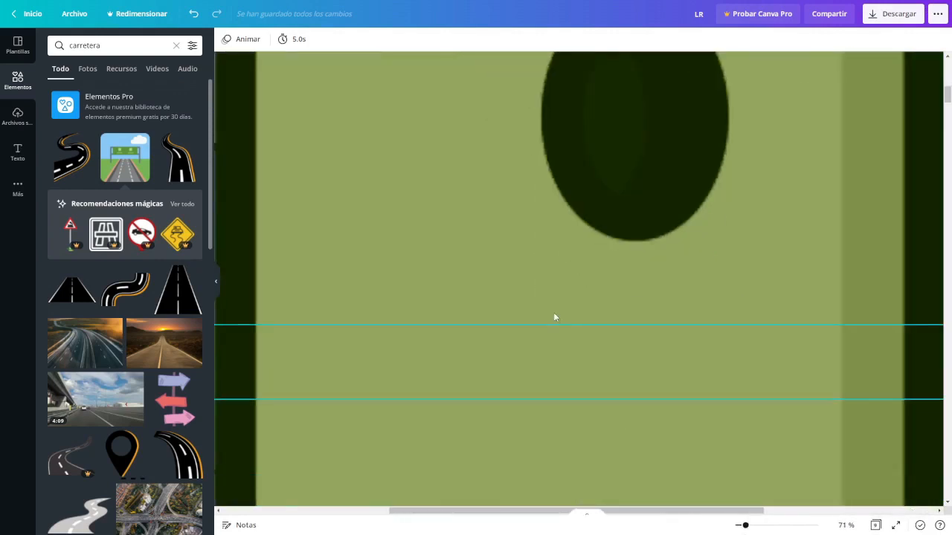
{"action": "left_click", "coordinate": [471, 369]}
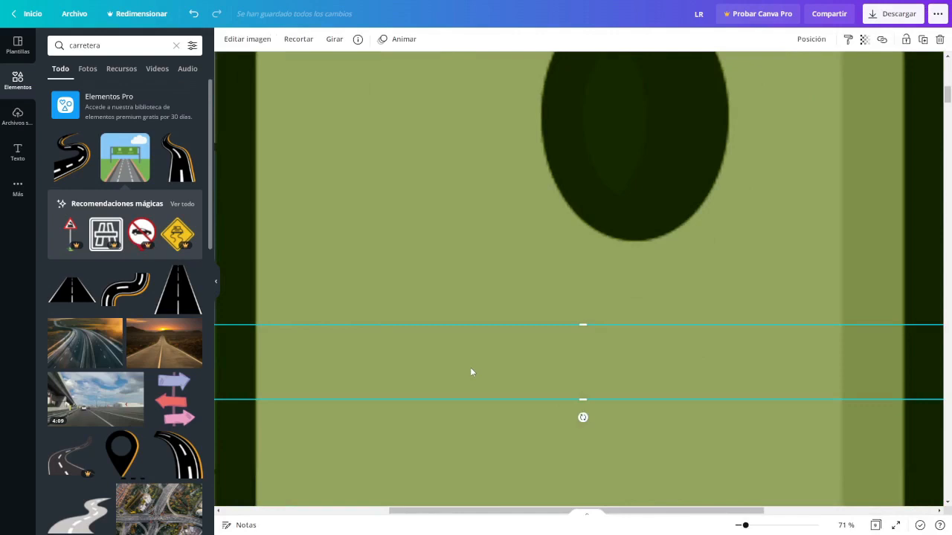
{"action": "left_click", "coordinate": [545, 428]}
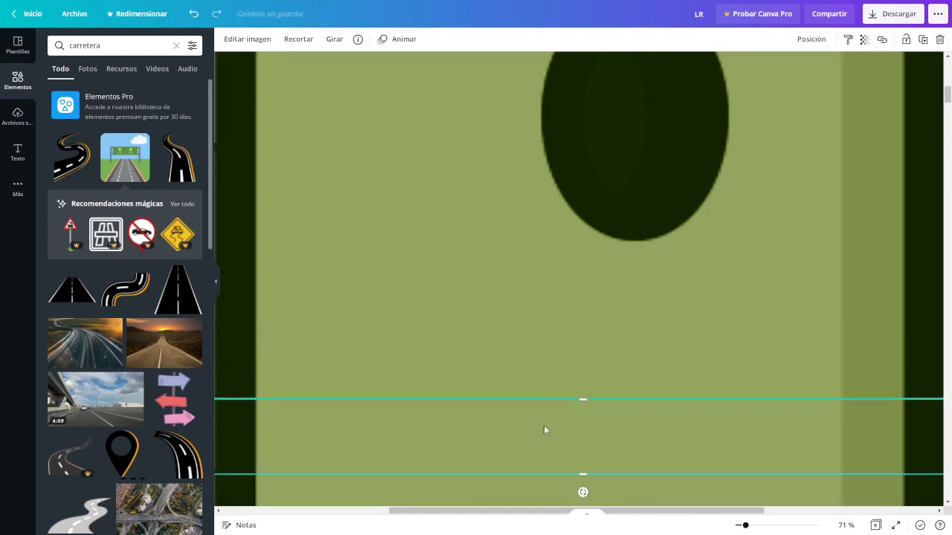
{"action": "left_click", "coordinate": [559, 366]}
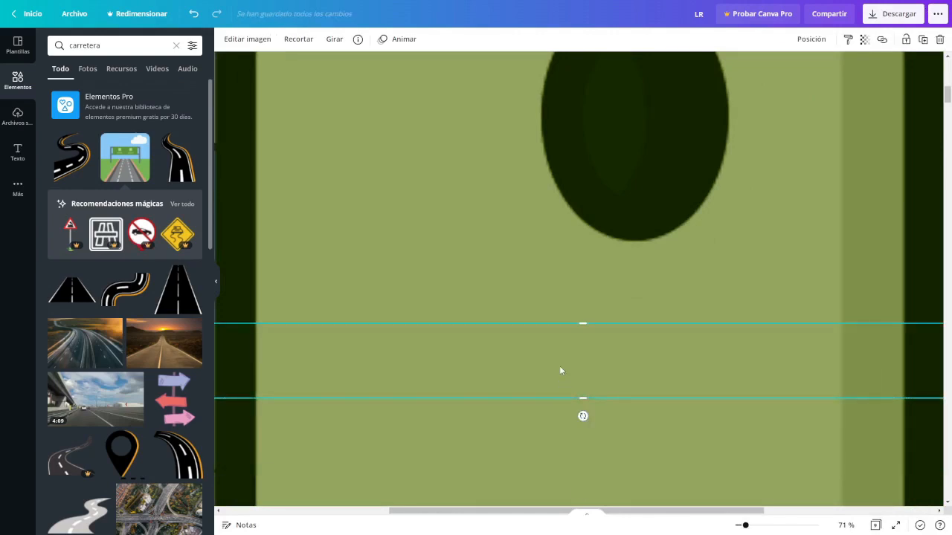
Nudge the body strip below the visible seam in the ghost's dark right outline slightly upward to close the line
{"action": "scroll", "coordinate": [531, 387], "scroll_direction": "down", "scroll_amount": 4}
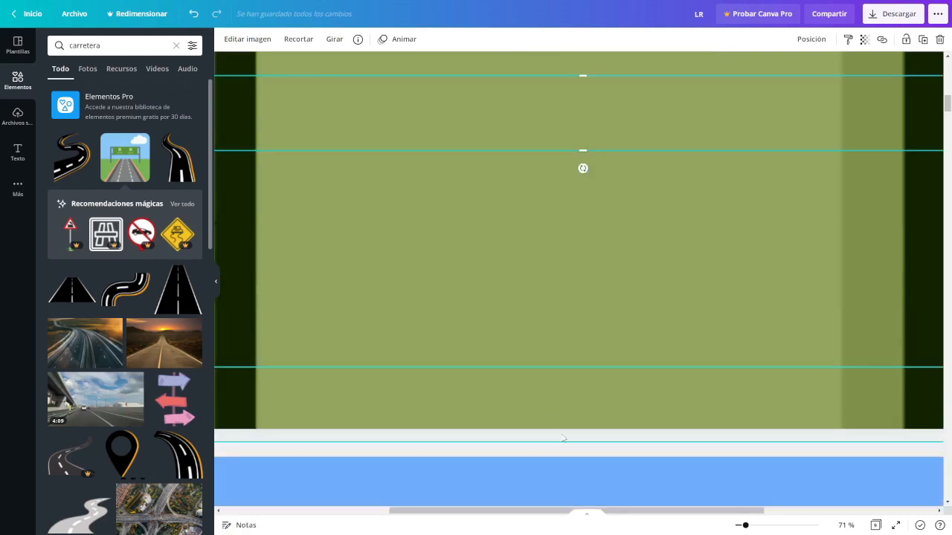
{"action": "left_click_drag", "start_coordinate": [531, 512], "coordinate": [664, 512]}
{"action": "scroll", "coordinate": [842, 338], "scroll_direction": "up", "scroll_amount": 4}
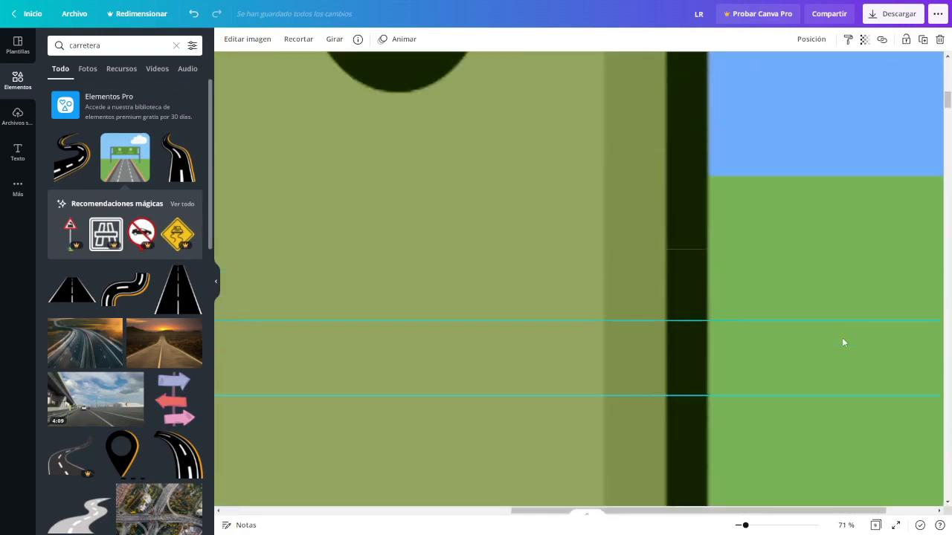
{"action": "left_click", "coordinate": [664, 290]}
{"action": "key", "text": "Up"}
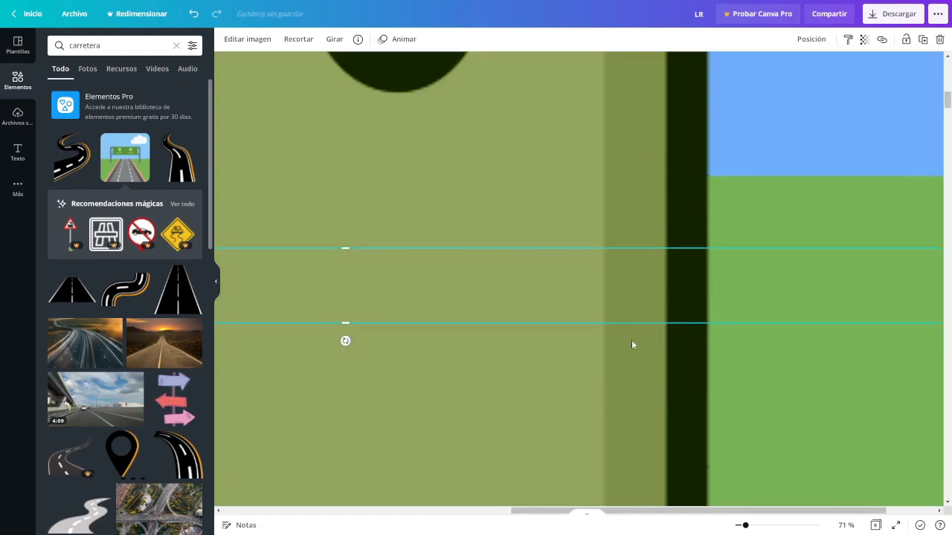
Nudge the remaining lower body strips slightly upward to close their seams, and check the body's right edge
{"action": "left_click", "coordinate": [628, 357]}
{"action": "left_click", "coordinate": [592, 417]}
{"action": "scroll", "coordinate": [591, 416], "scroll_direction": "down", "scroll_amount": 3}
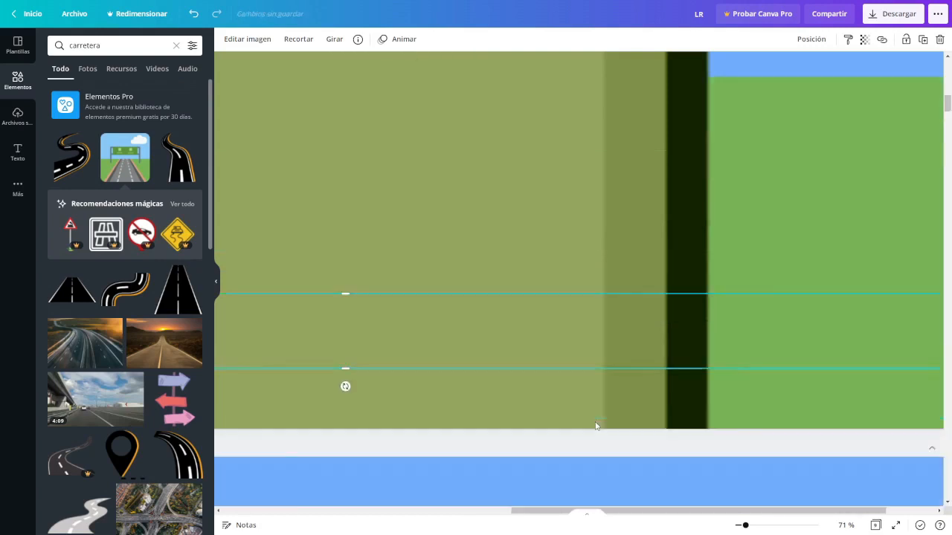
{"action": "left_click", "coordinate": [580, 315]}
{"action": "key", "text": "Up"}
{"action": "left_click", "coordinate": [596, 359]}
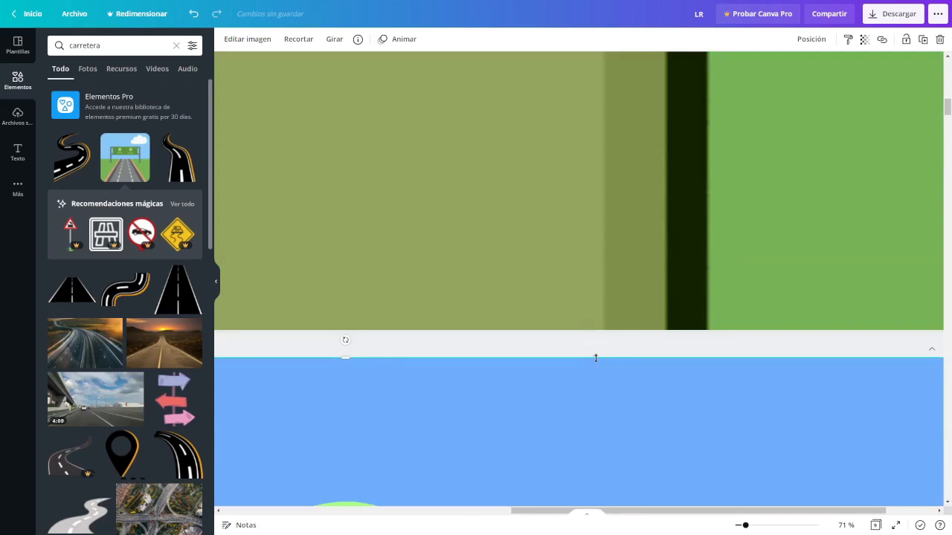
{"action": "scroll", "coordinate": [796, 343], "scroll_direction": "up", "scroll_amount": 4}
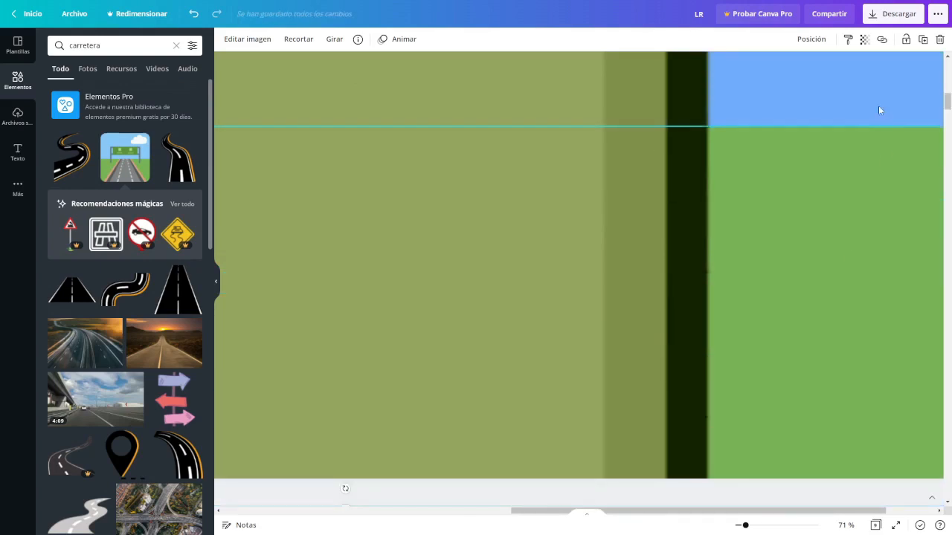
{"action": "scroll", "coordinate": [871, 102], "scroll_direction": "up", "scroll_amount": 4}
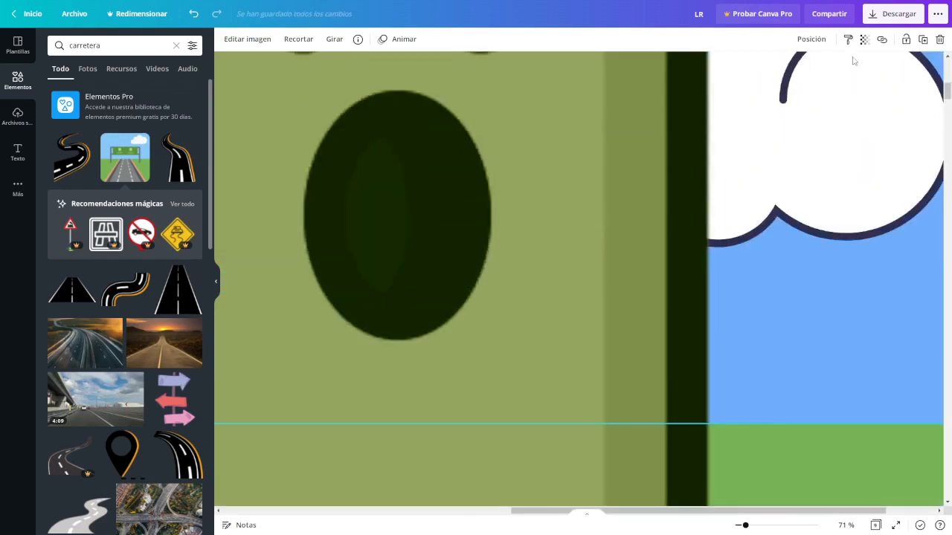
Download all nine pages of the design as JPG files
{"action": "left_click_drag", "start_coordinate": [745, 525], "coordinate": [734, 526]}
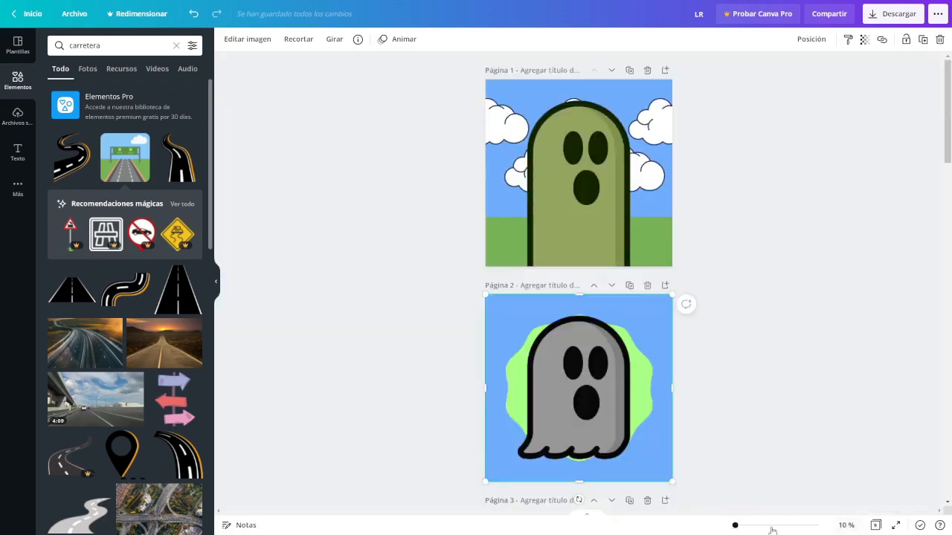
{"action": "left_click_drag", "start_coordinate": [741, 529], "coordinate": [737, 526]}
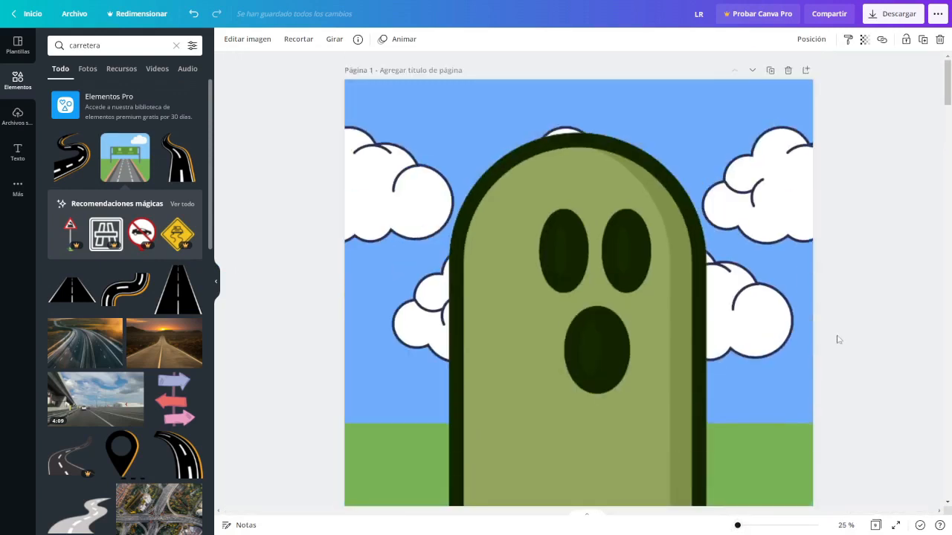
{"action": "scroll", "coordinate": [838, 340], "scroll_direction": "down", "scroll_amount": 1}
{"action": "left_click", "coordinate": [912, 21]}
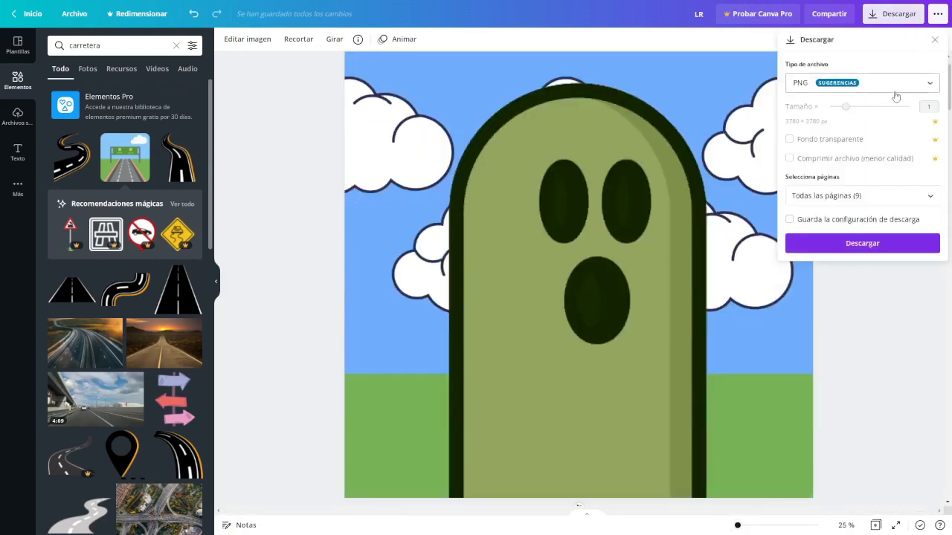
{"action": "left_click", "coordinate": [885, 83]}
{"action": "left_click", "coordinate": [816, 114]}
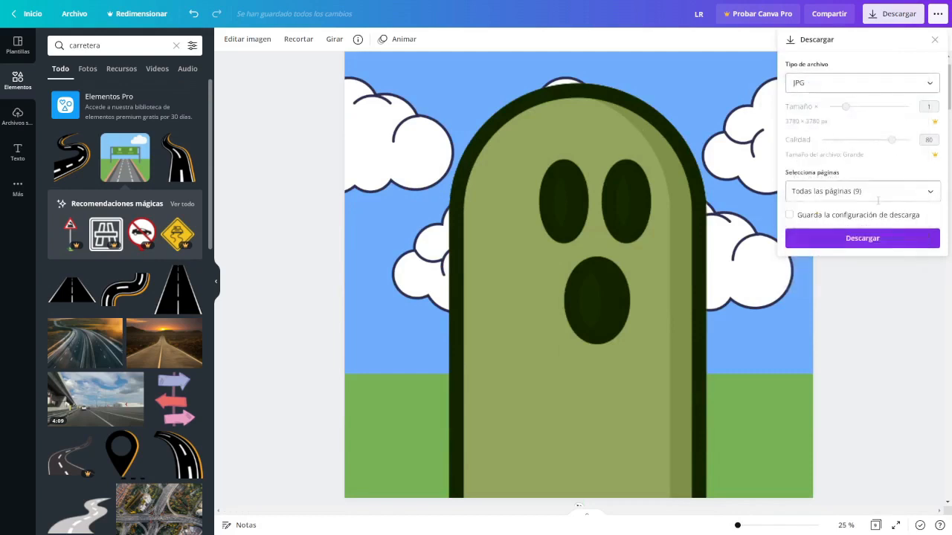
{"action": "left_click", "coordinate": [863, 238]}
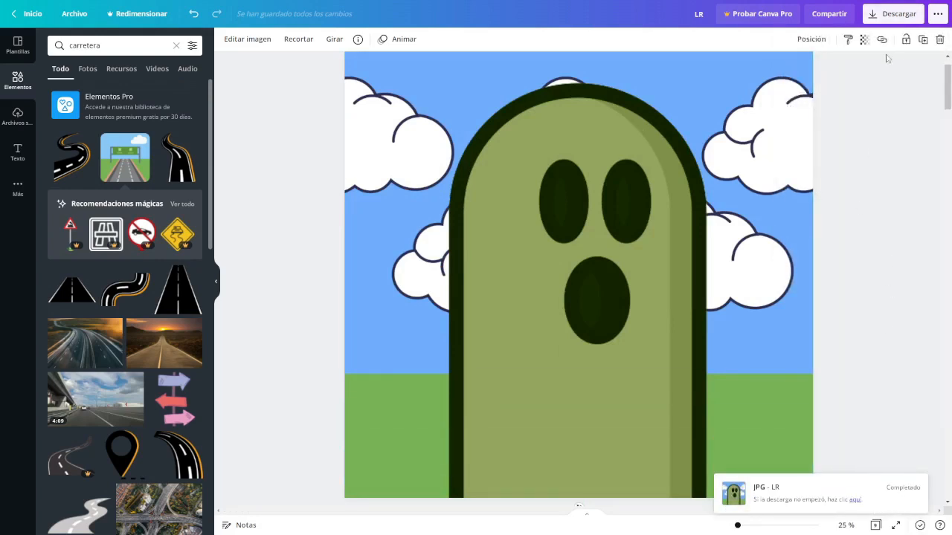
Download the design again as JPG, restricted to page 1 only
{"action": "left_click", "coordinate": [892, 14]}
{"action": "left_click", "coordinate": [855, 197]}
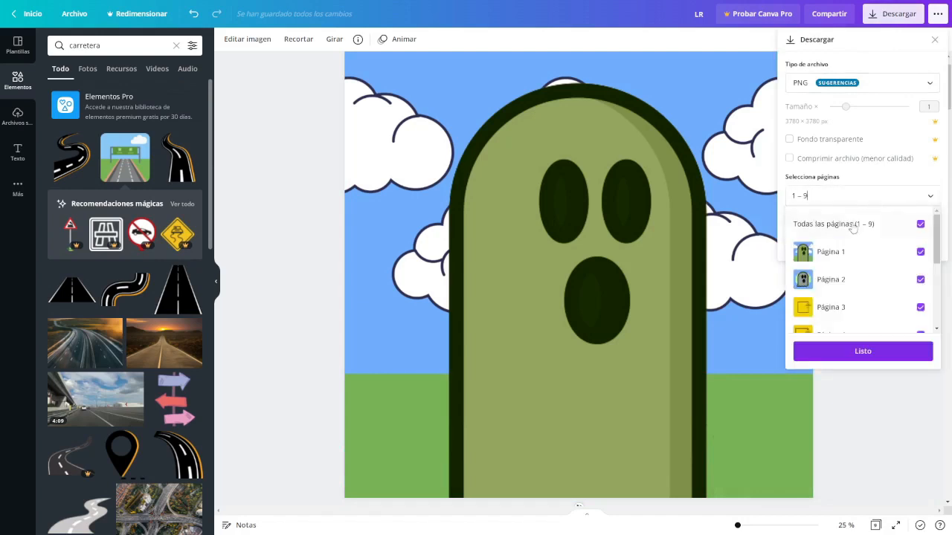
{"action": "left_click", "coordinate": [853, 225]}
{"action": "left_click", "coordinate": [919, 251]}
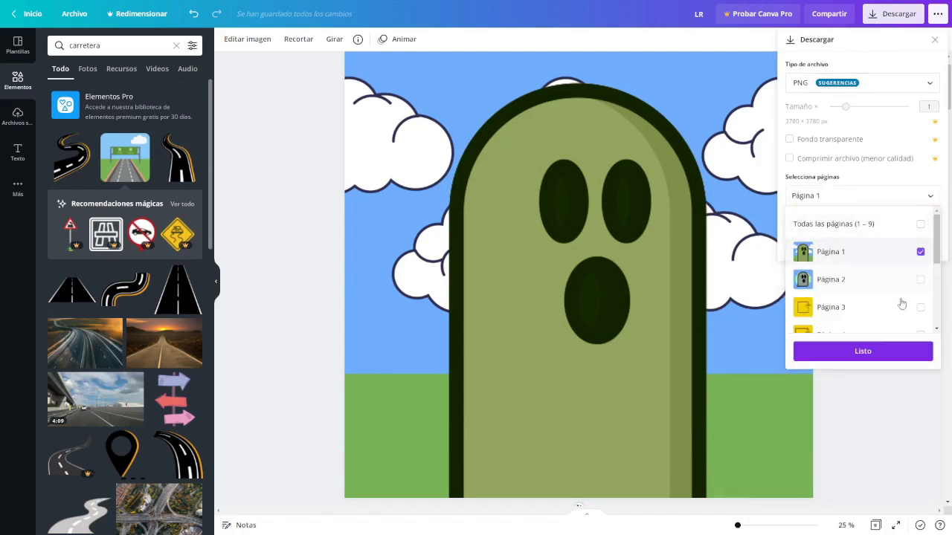
{"action": "left_click", "coordinate": [866, 350]}
{"action": "left_click", "coordinate": [885, 87]}
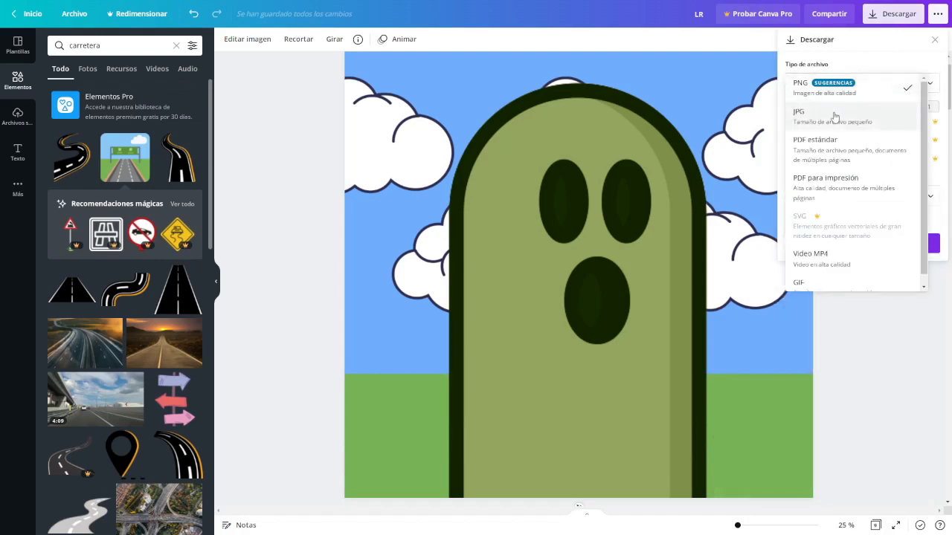
{"action": "left_click", "coordinate": [835, 116]}
{"action": "left_click", "coordinate": [928, 192]}
{"action": "left_click", "coordinate": [866, 347]}
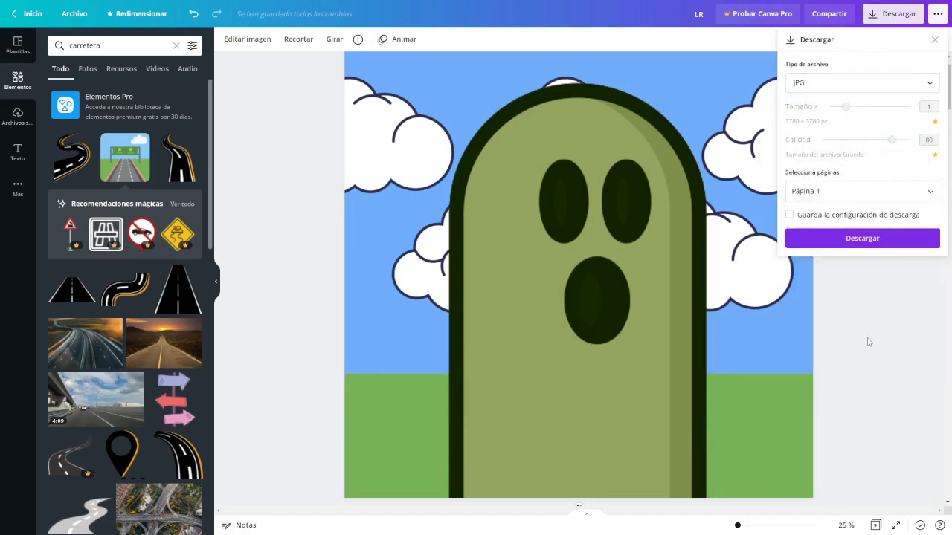
{"action": "left_click", "coordinate": [862, 237]}
Open the downloaded LR (3).jpg in Photos and examine the ghost's body seams up close and at full screen
{"action": "scroll", "coordinate": [855, 350], "scroll_direction": "down", "scroll_amount": 2}
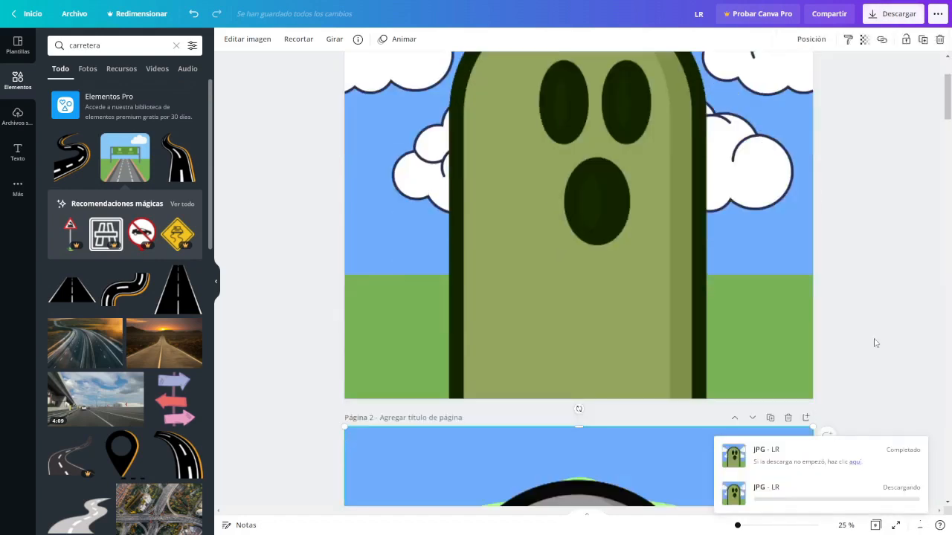
{"action": "scroll", "coordinate": [875, 343], "scroll_direction": "up", "scroll_amount": 2}
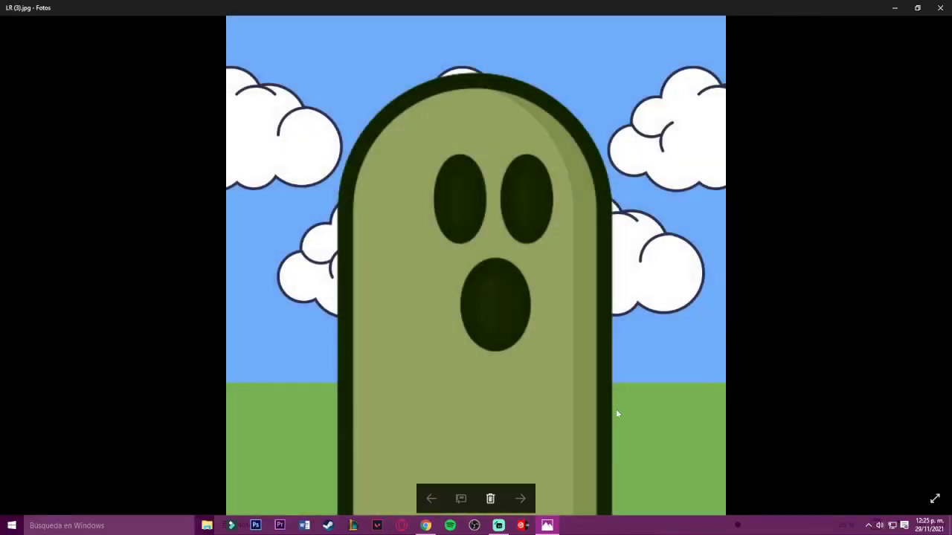
{"action": "scroll", "coordinate": [617, 413], "scroll_direction": "up", "scroll_amount": 4}
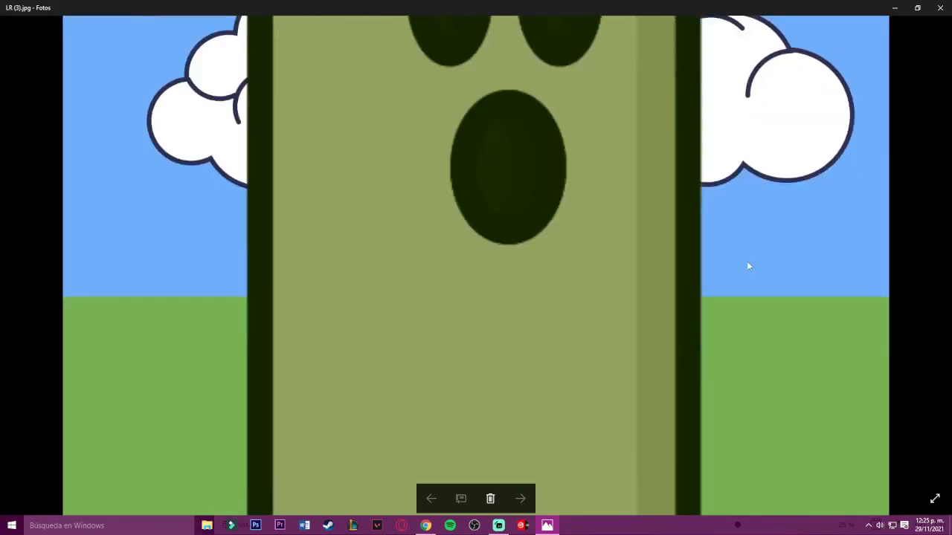
{"action": "scroll", "coordinate": [748, 264], "scroll_direction": "down", "scroll_amount": 4}
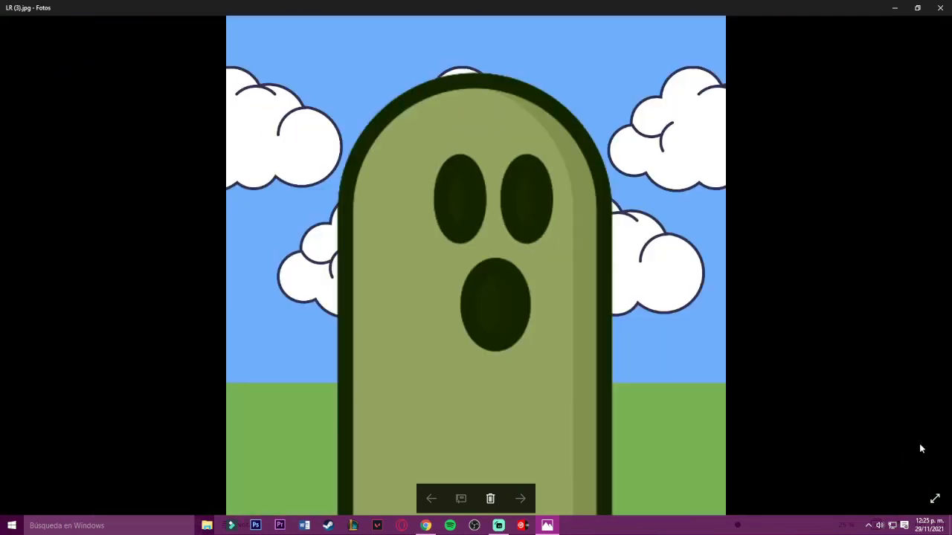
{"action": "left_click", "coordinate": [935, 499]}
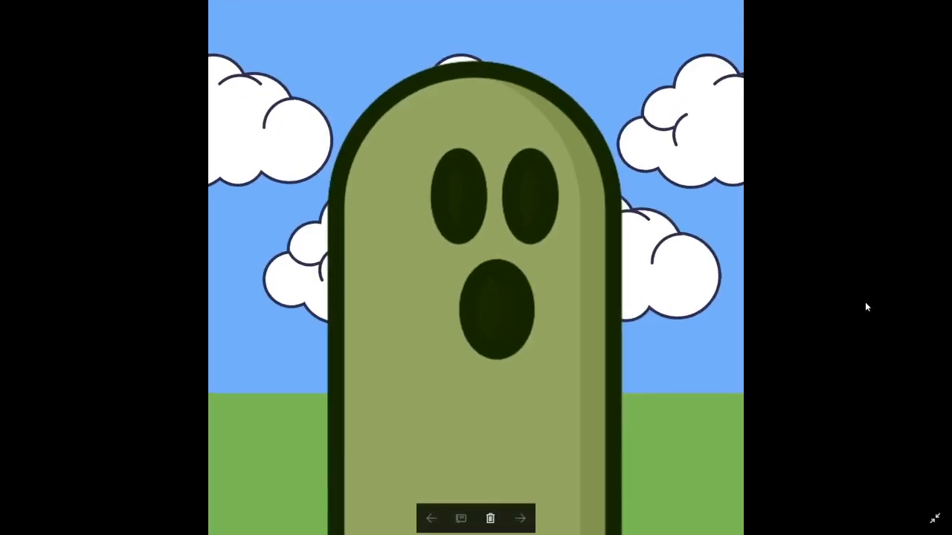